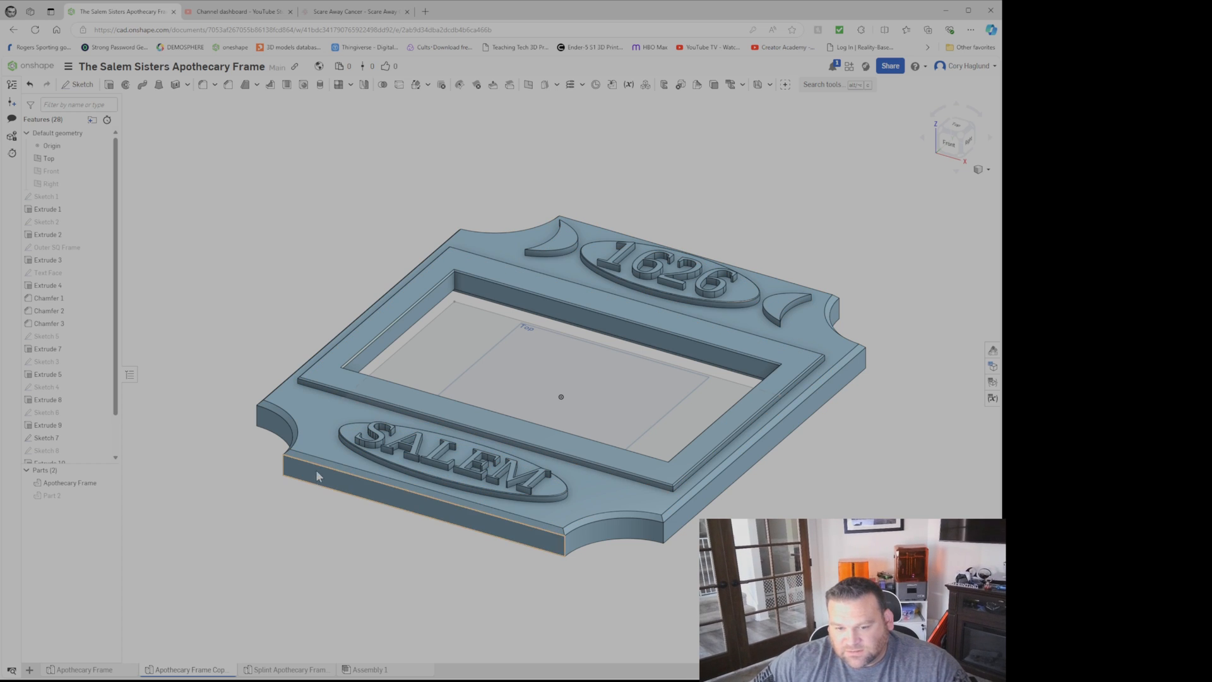
Step: Show the hidden Front and Right default planes
left_click(85, 485)
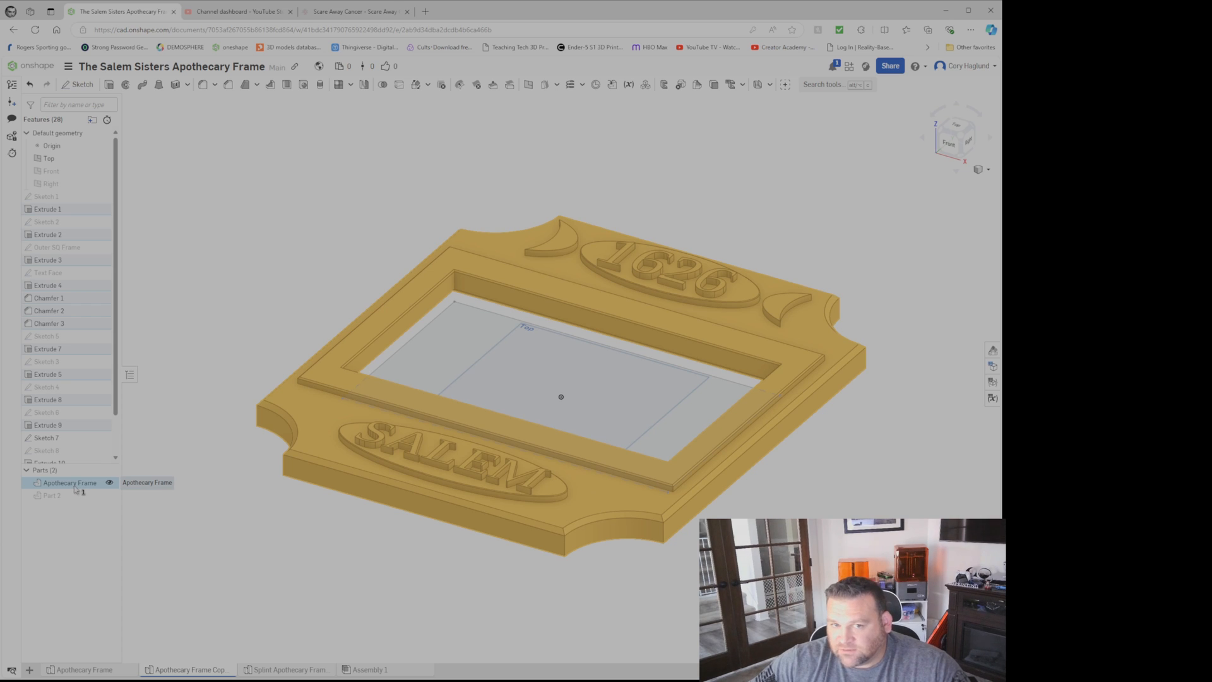
right_click(74, 173)
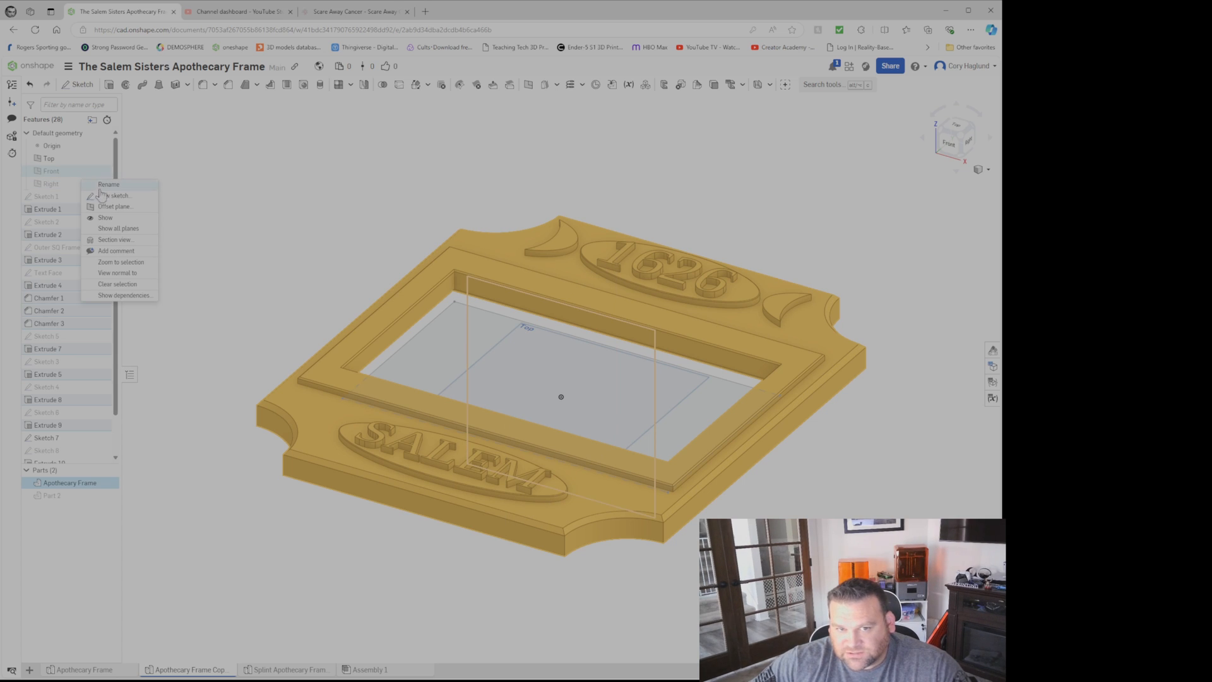
left_click(105, 217)
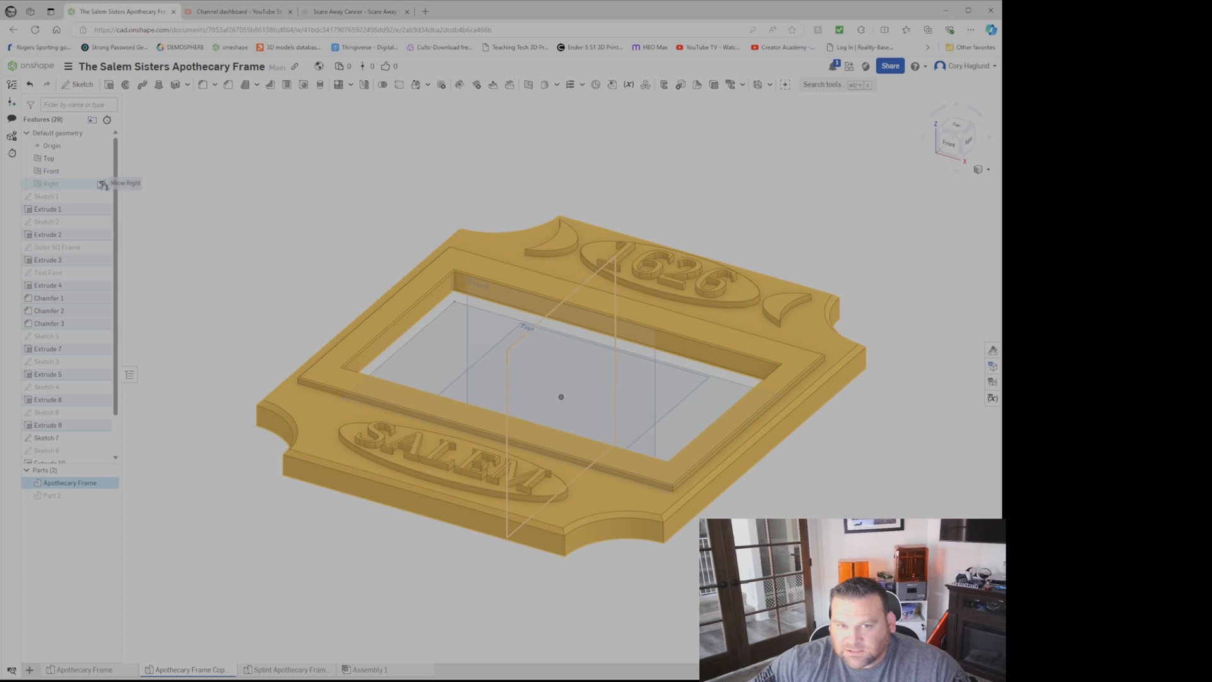
left_click(103, 184)
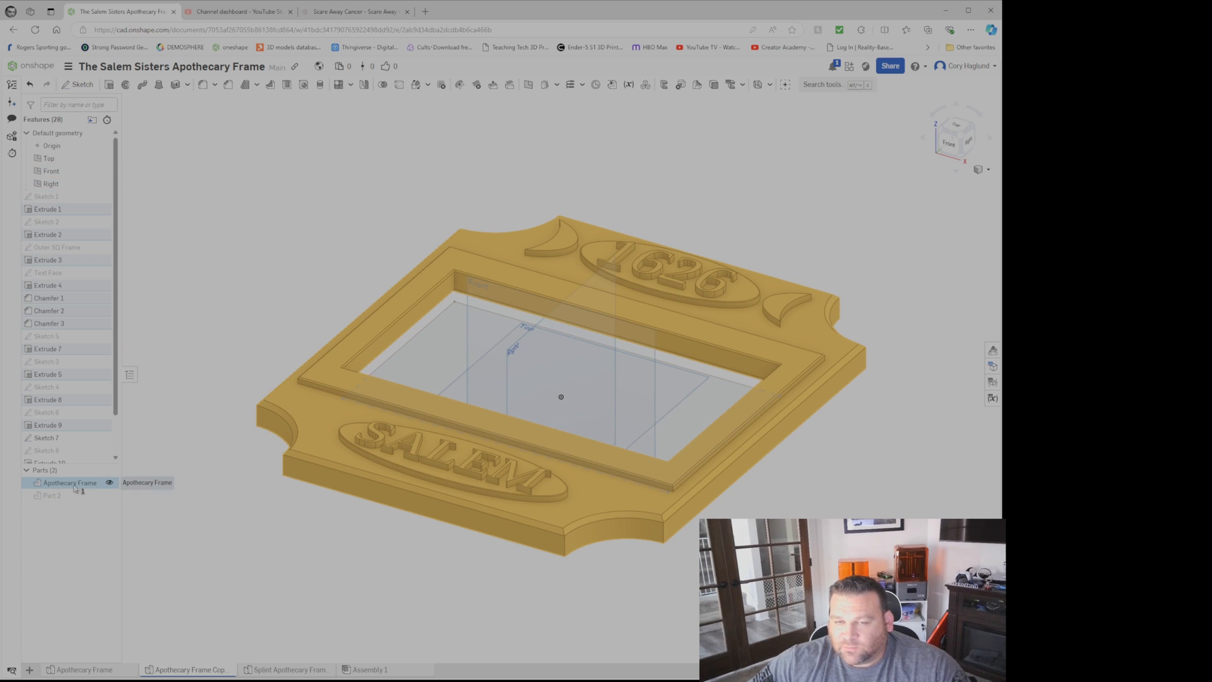
Step: Split the Apothecary Frame part with the Front plane, keeping the tools and both sides
left_click(400, 87)
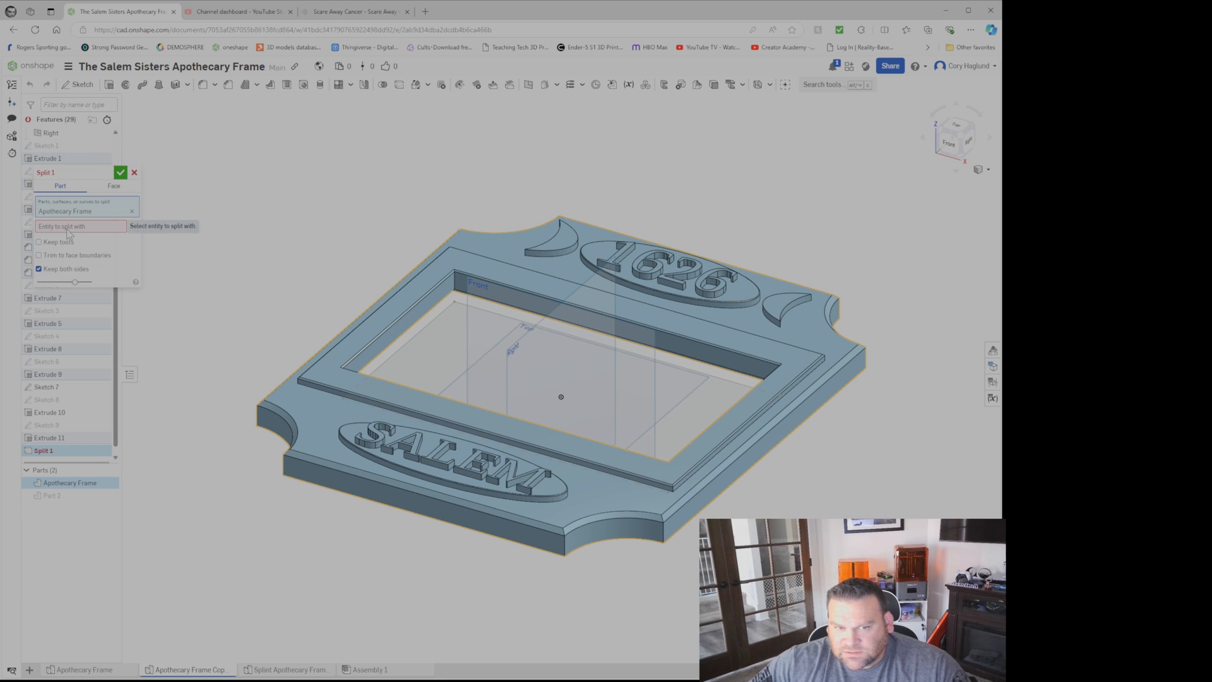
left_click(67, 229)
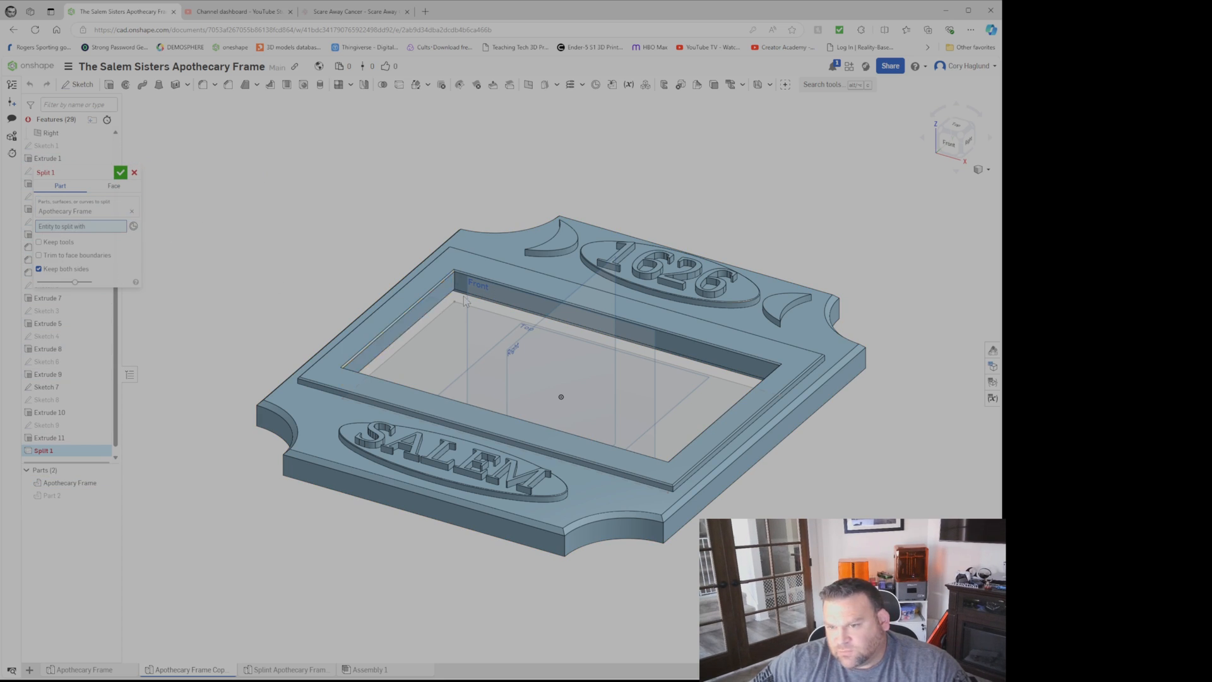
left_click(630, 348)
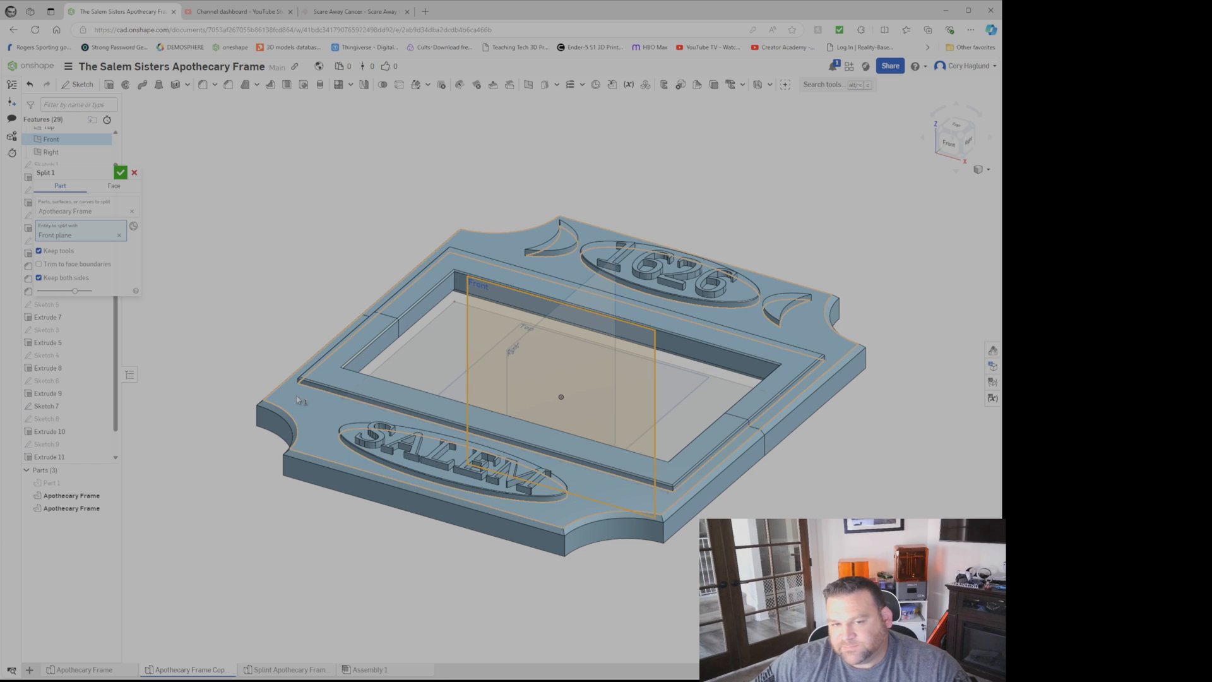
left_click(121, 172)
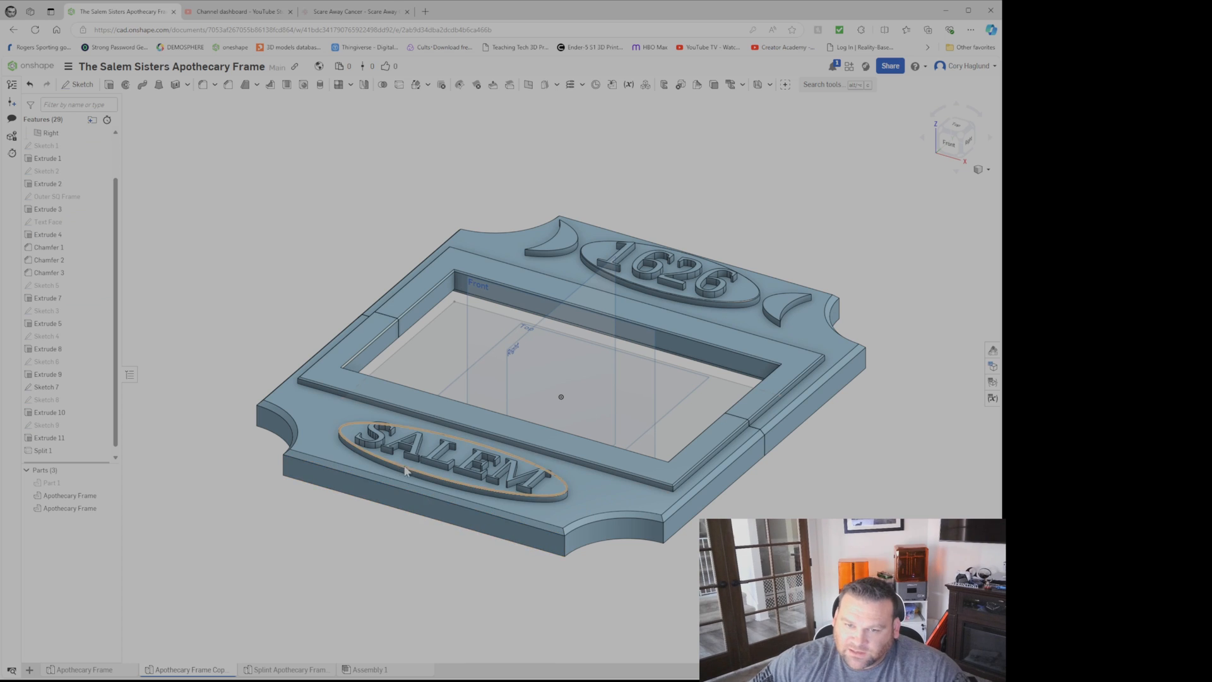
Step: Rename the split half that carries the SALEM lettering as Apothecary Frame Bottom
left_click(86, 498)
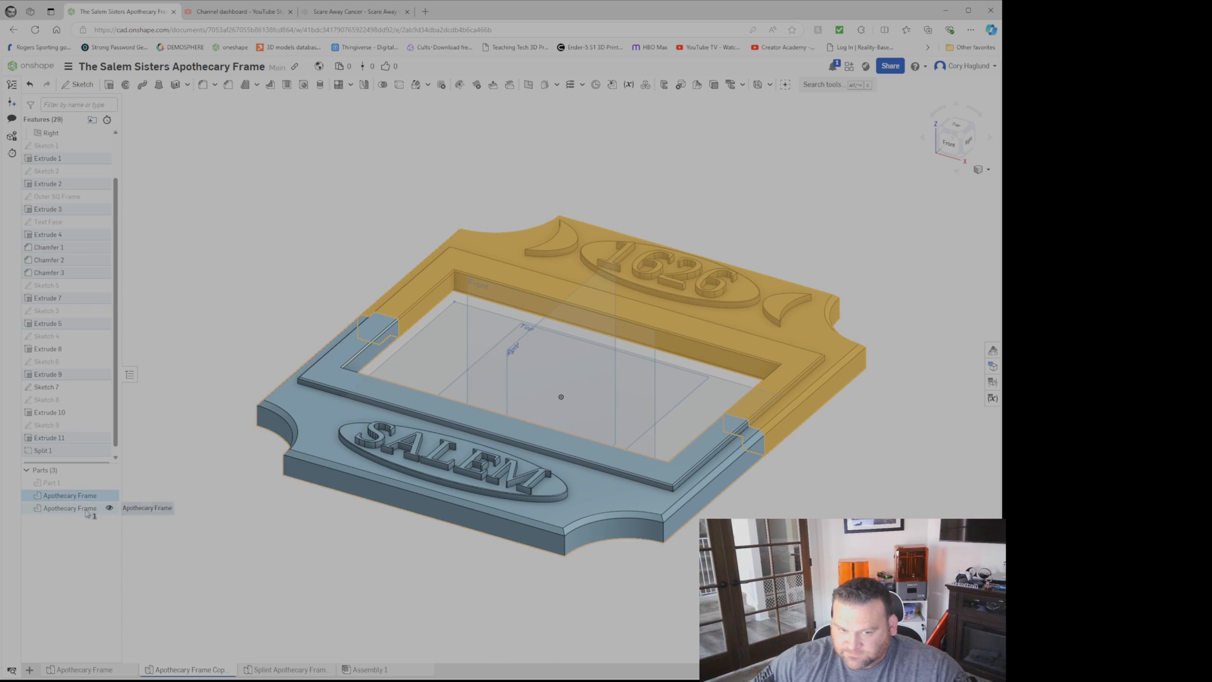
left_click(87, 505, "shift")
left_click(88, 508)
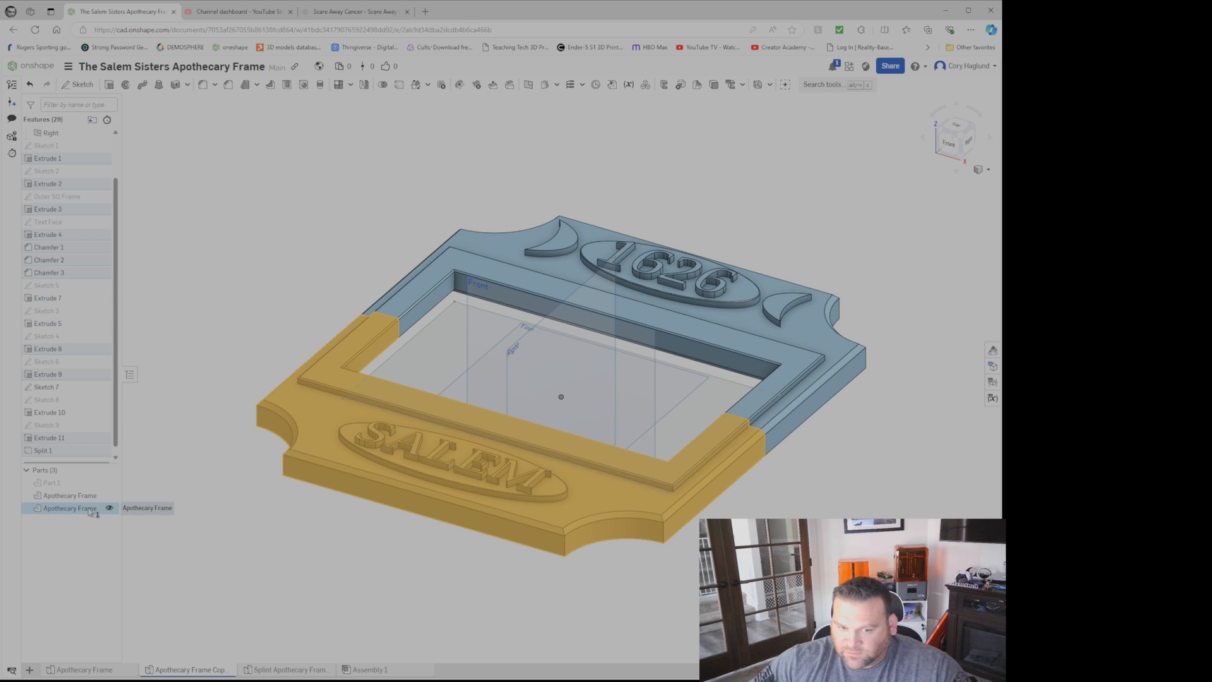
right_click(92, 511)
left_click(135, 326)
left_click(108, 509)
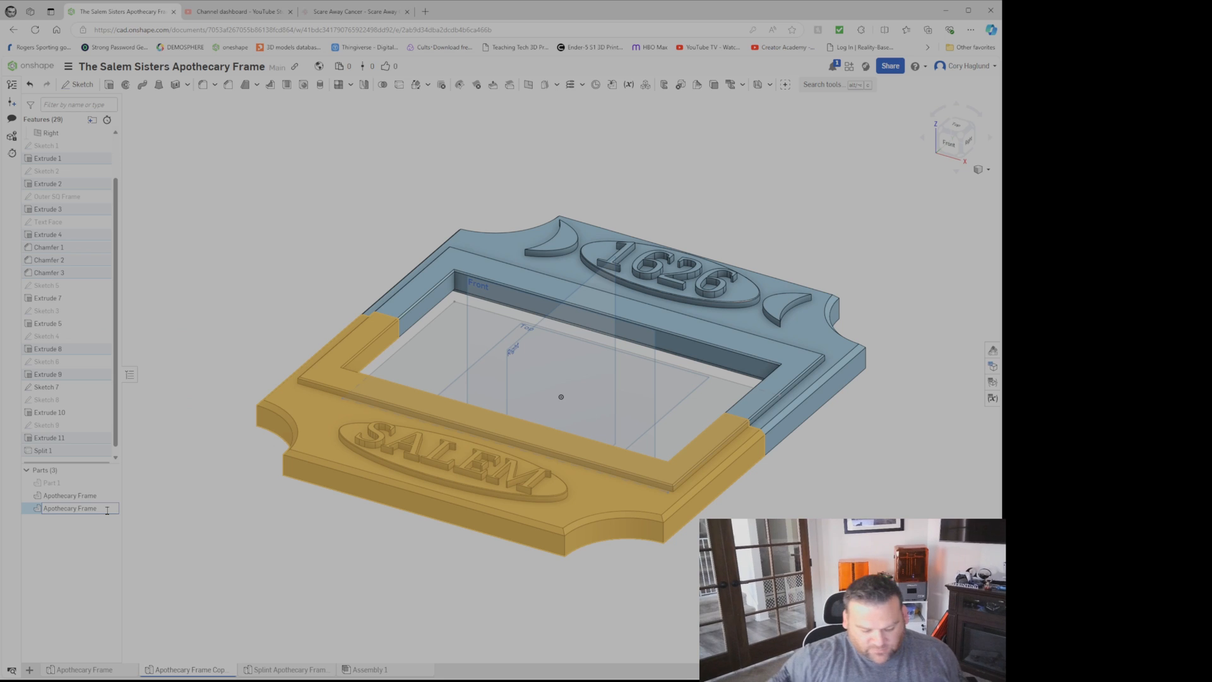
type("BOTTttom")
key("Return")
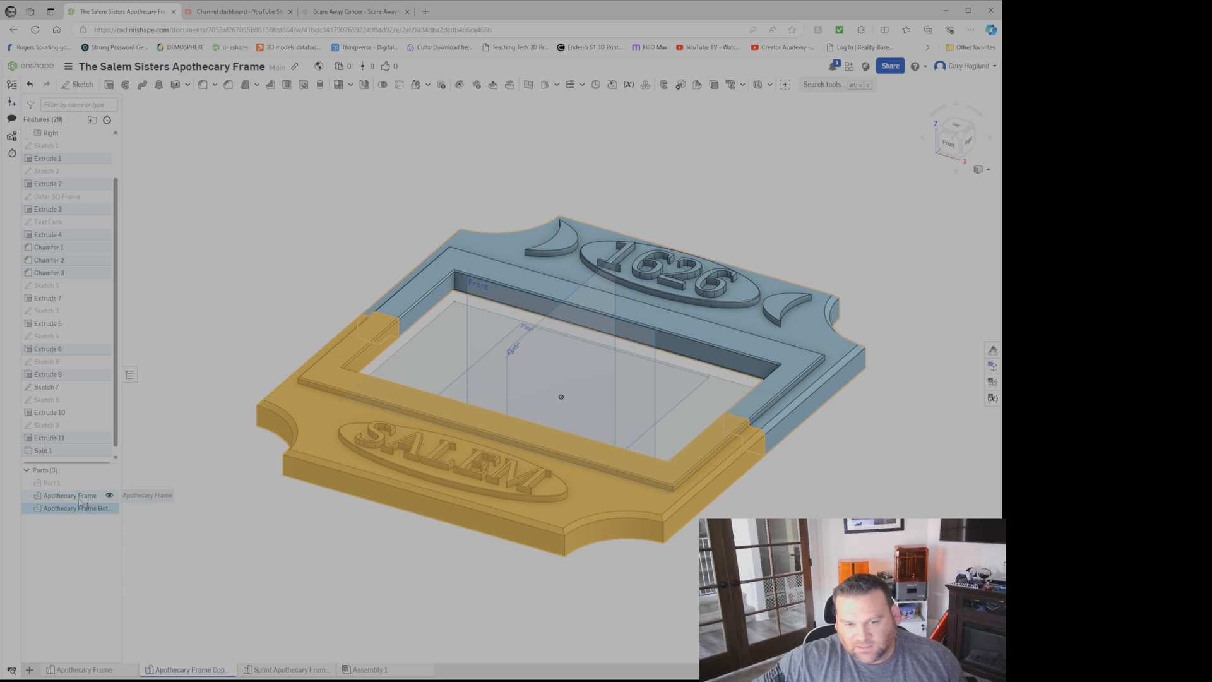
Step: Rename the half that carries the 1626 lettering as Apothecary Frame Top
left_click(75, 496)
right_click(77, 500)
key("Escape")
left_click(78, 496)
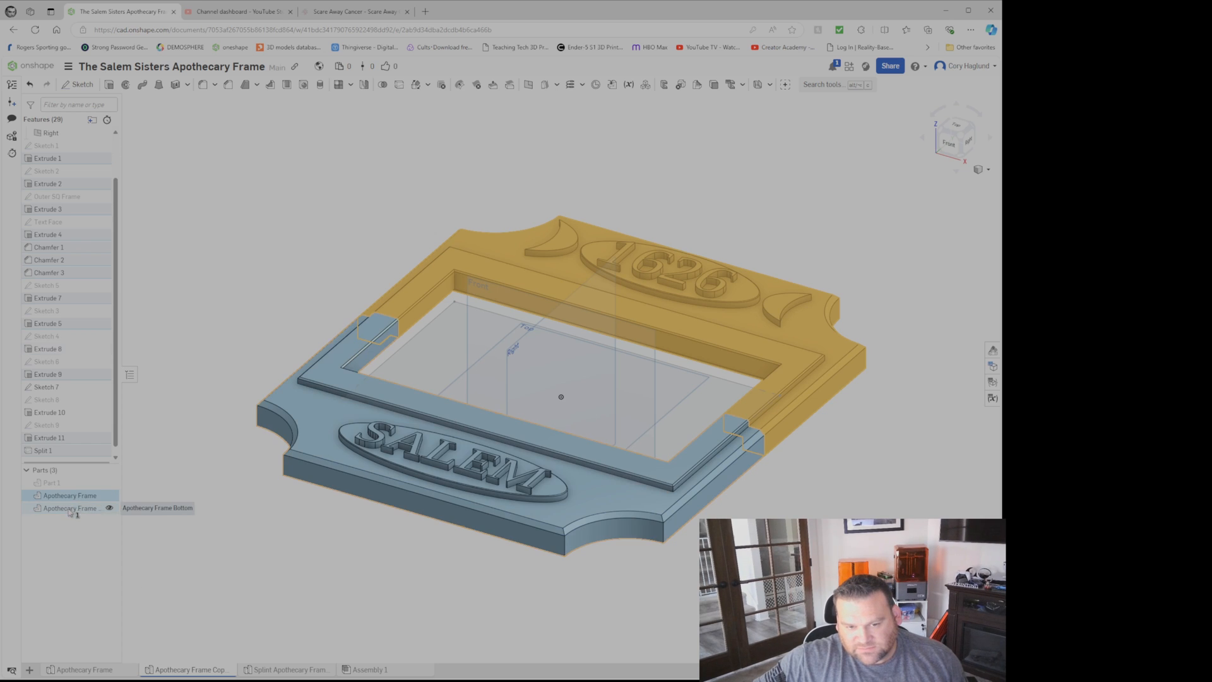
right_click(82, 496)
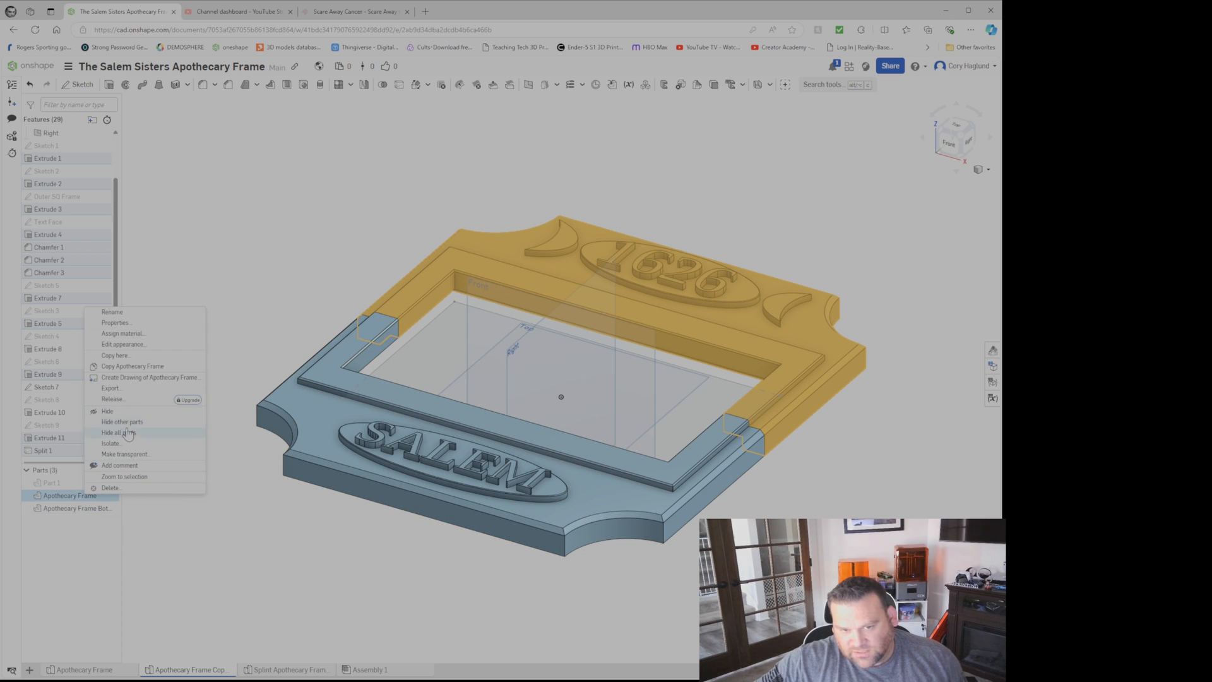
left_click(120, 313)
key("End")
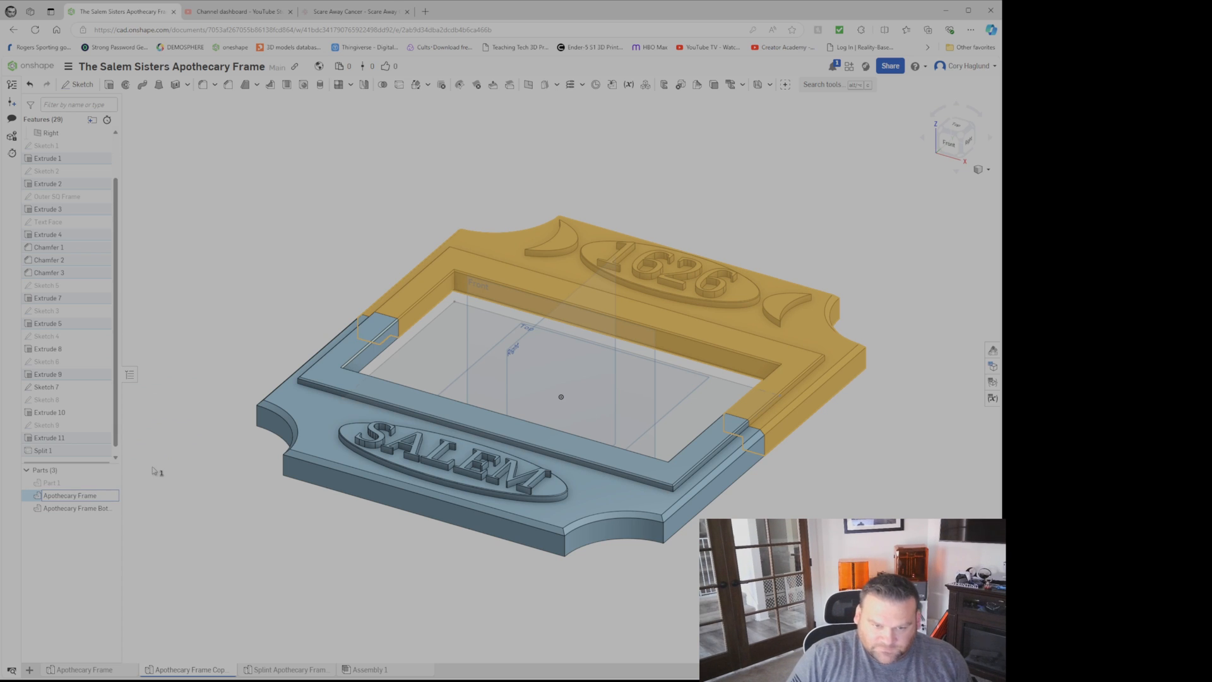
type("Top")
key("Return")
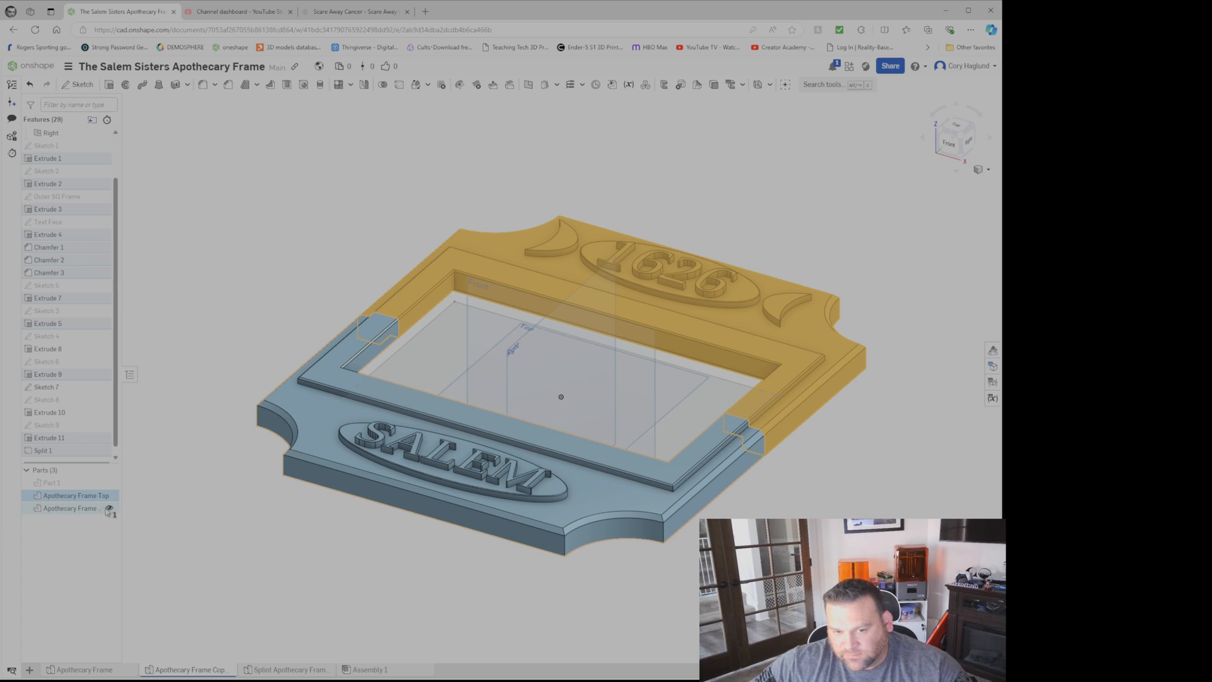
Step: Hide the bottom frame half and start a sketch on the left cut face of the top half
left_click(109, 508)
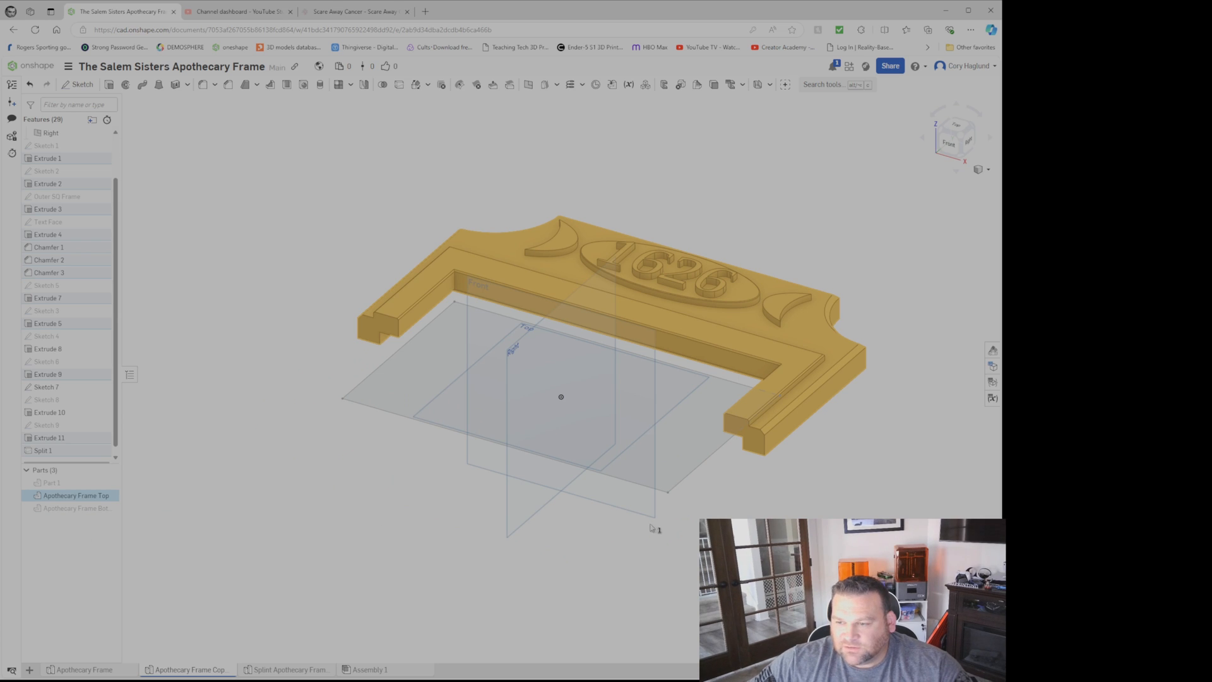
left_click(199, 533)
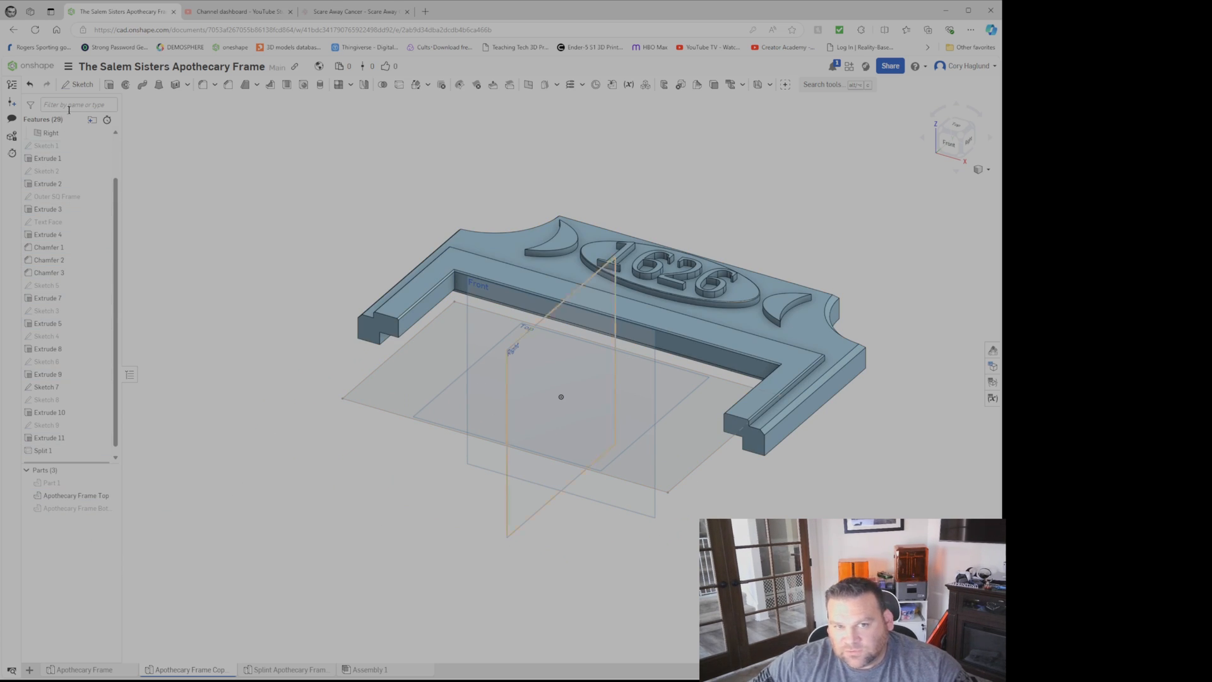
left_click(77, 84)
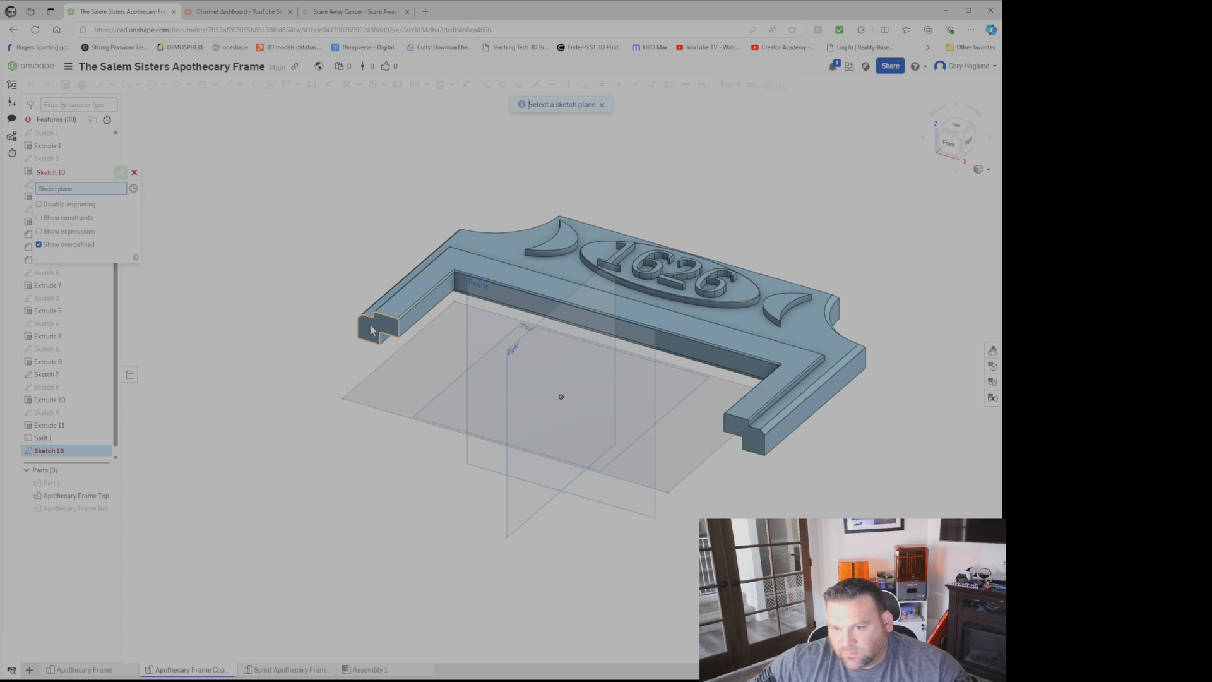
left_click(371, 329)
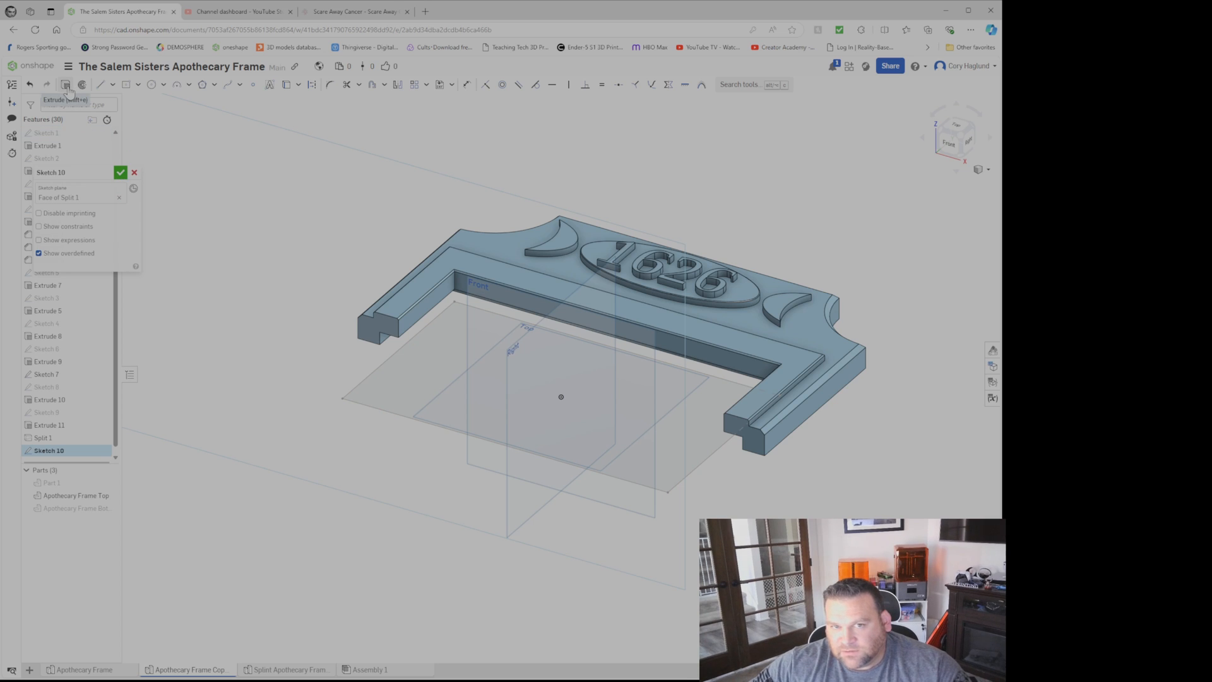
Step: Draw a 7 by 7 center point rectangle in the lower outer area of the left cut face
left_click(127, 87)
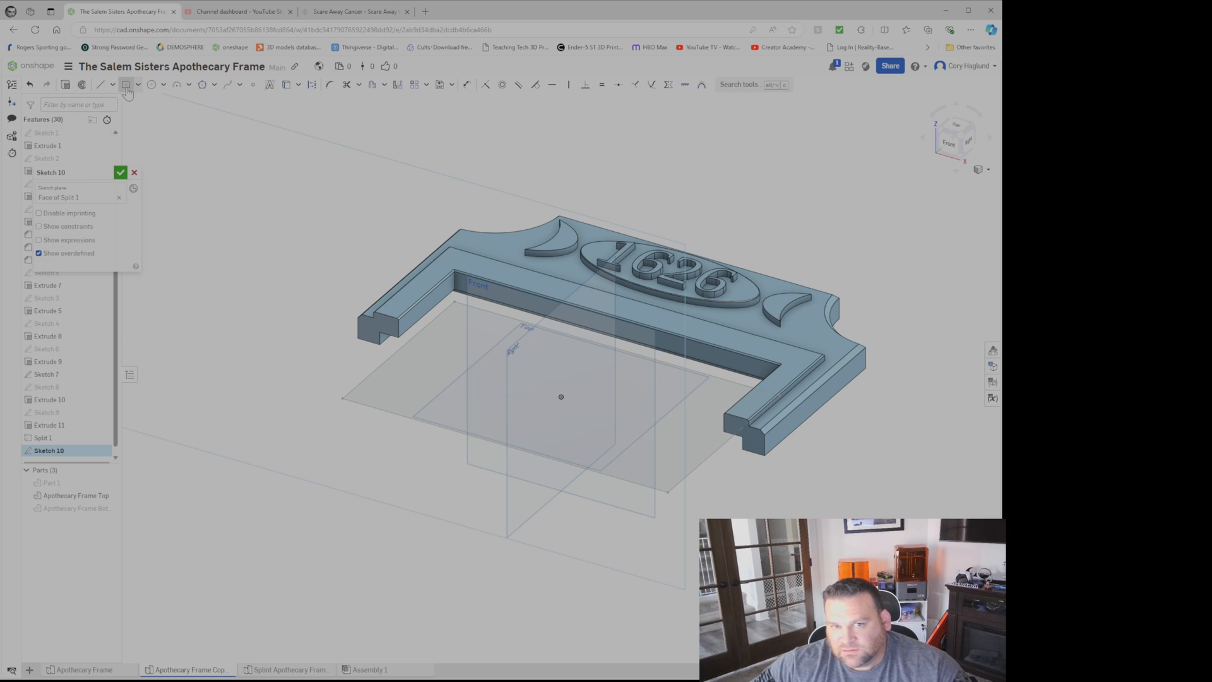
left_click(137, 85)
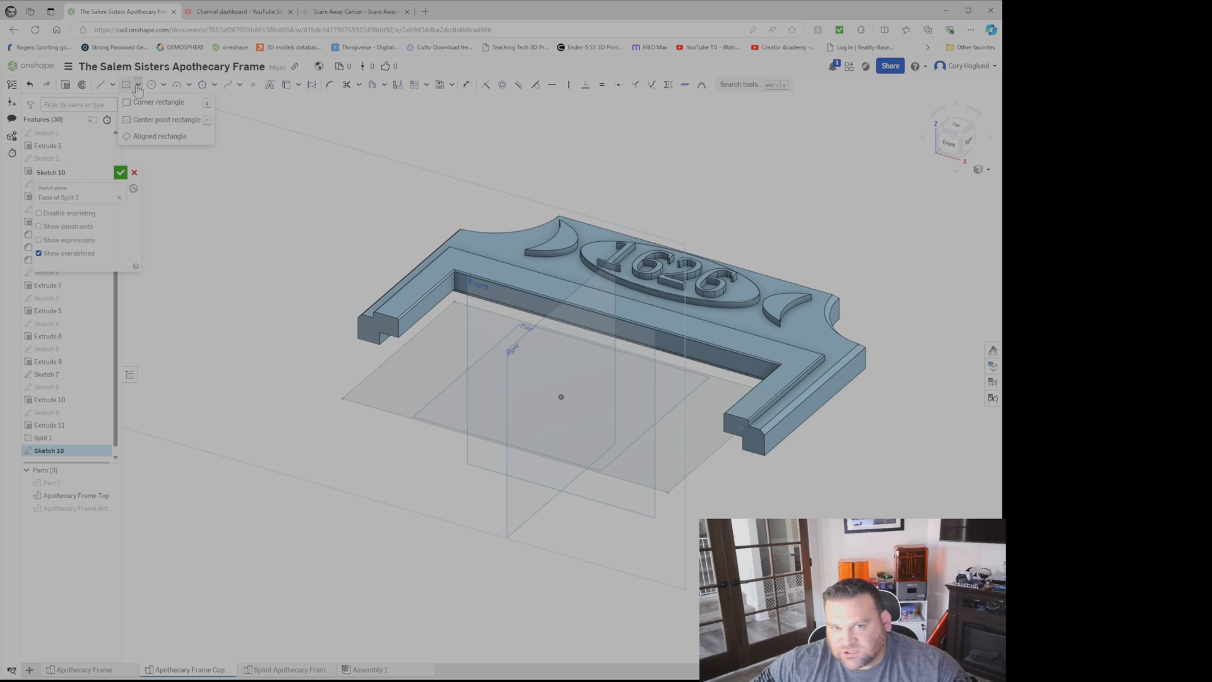
left_click(154, 123)
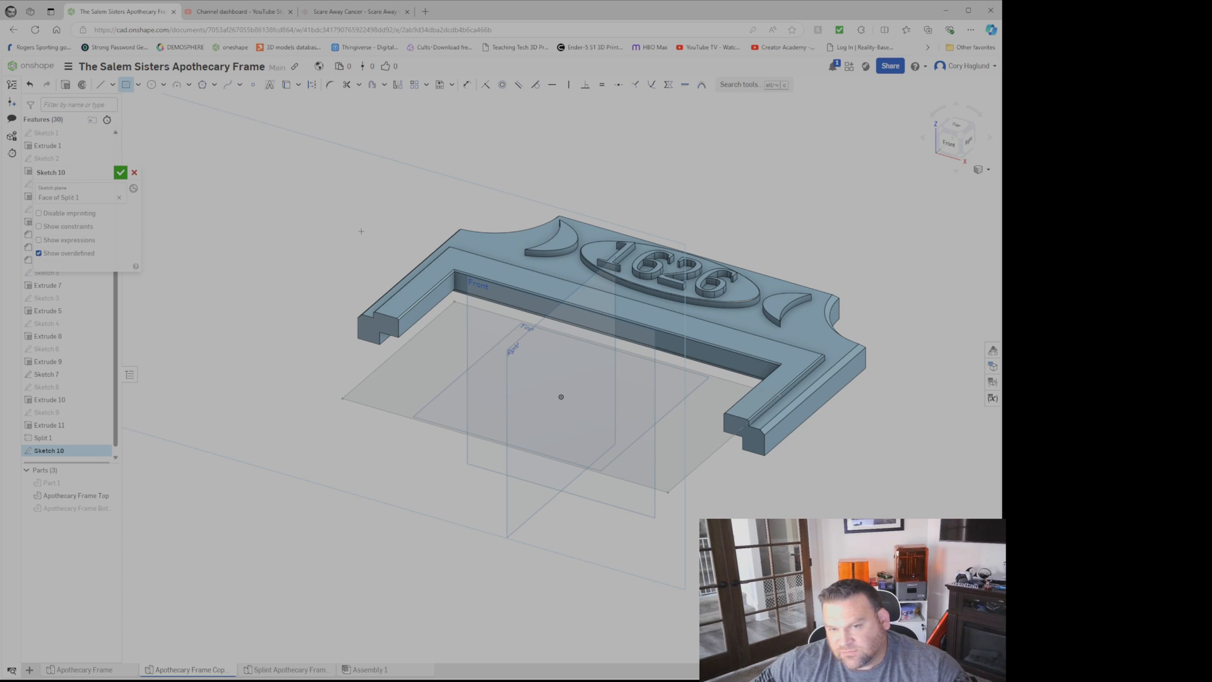
scroll(422, 334, "up", 2)
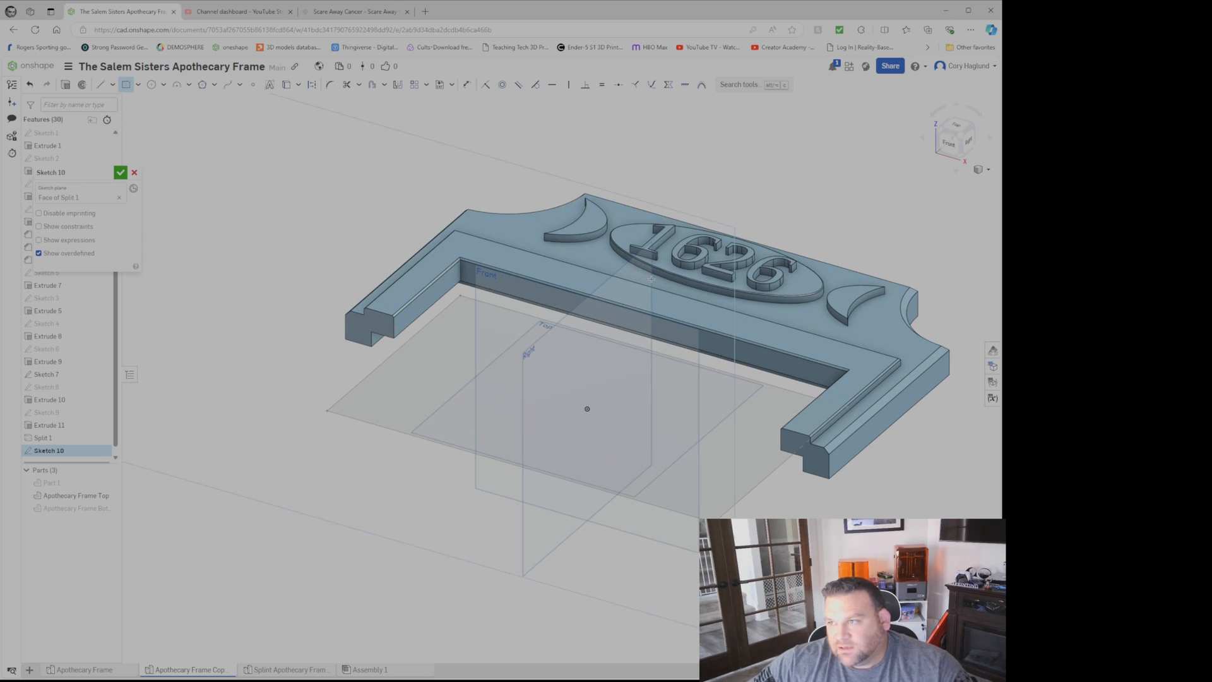
key("n")
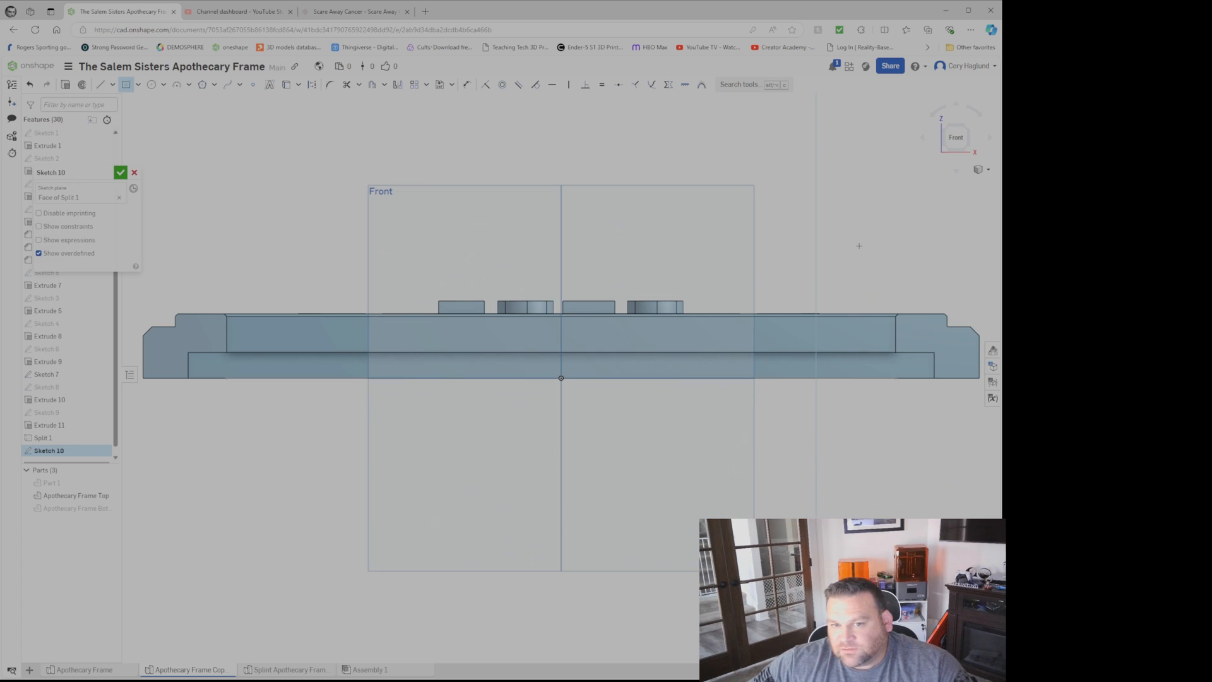
left_click(167, 354)
left_click(154, 367)
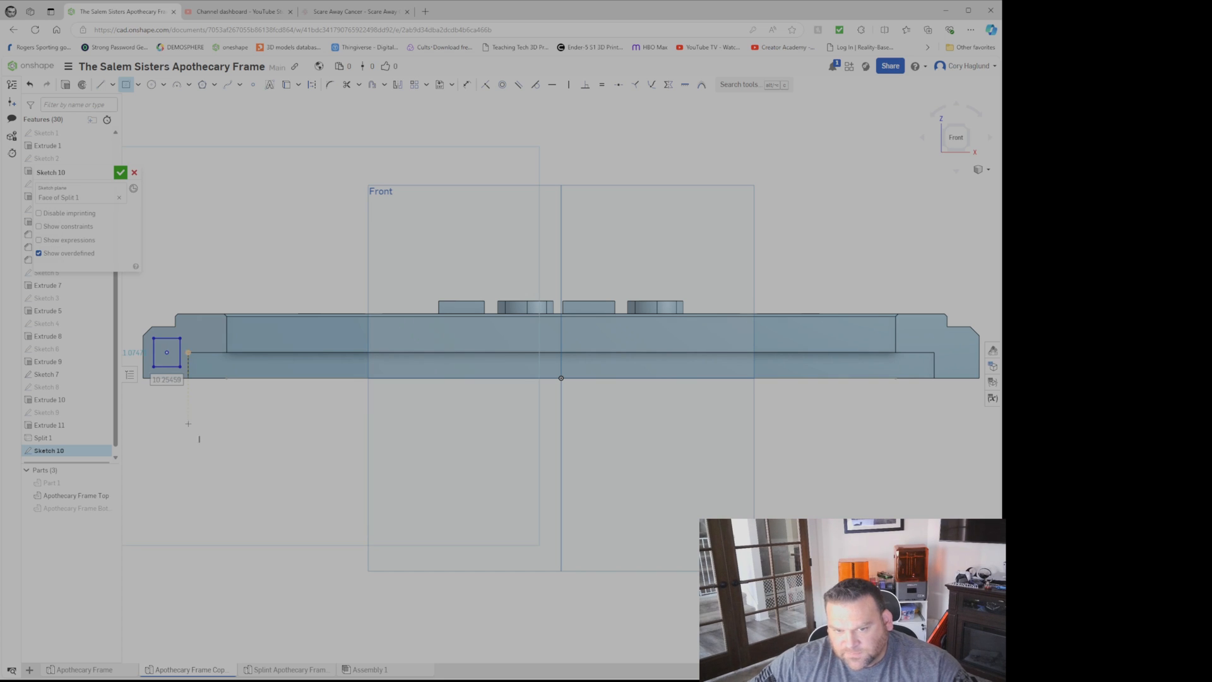
type("7")
key("Return")
type("7")
key("Return")
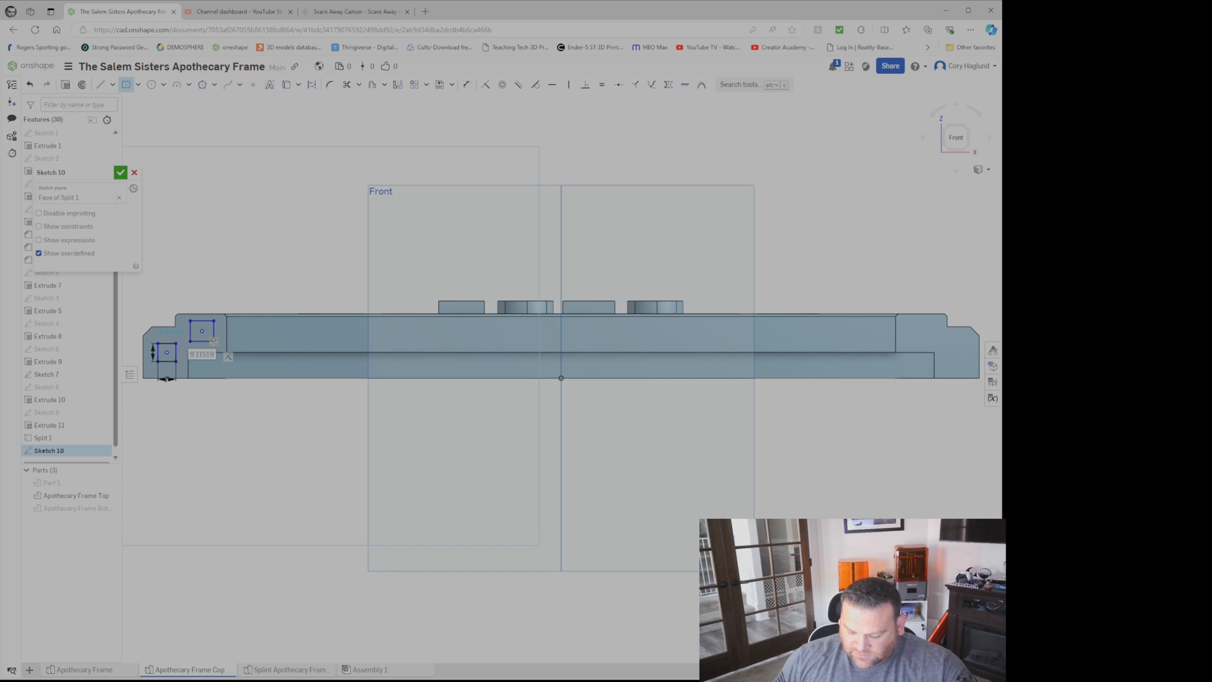
Step: Draw a second 7 by 7 center point rectangle in the upper inner area of the left cut face
left_click(214, 342)
type("7")
key("Return")
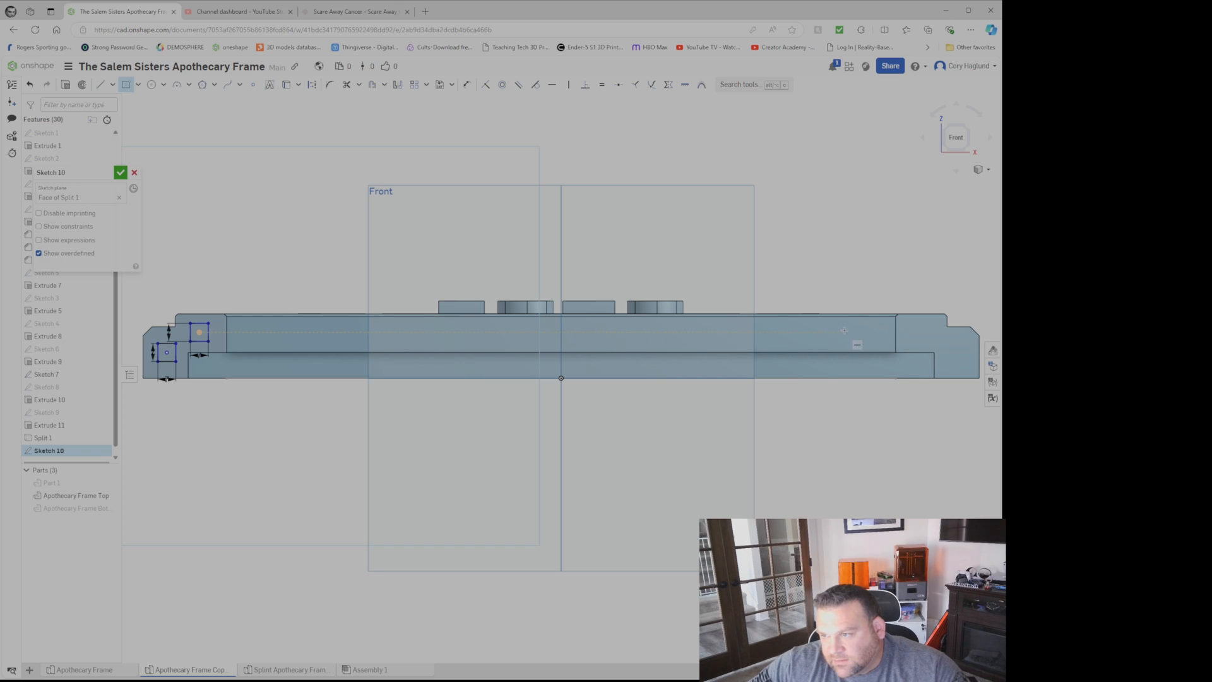
Step: Draw a center point rectangle 7 wide in the upper inner area of the right cut face, aligned with its left counterpart
left_click(923, 332)
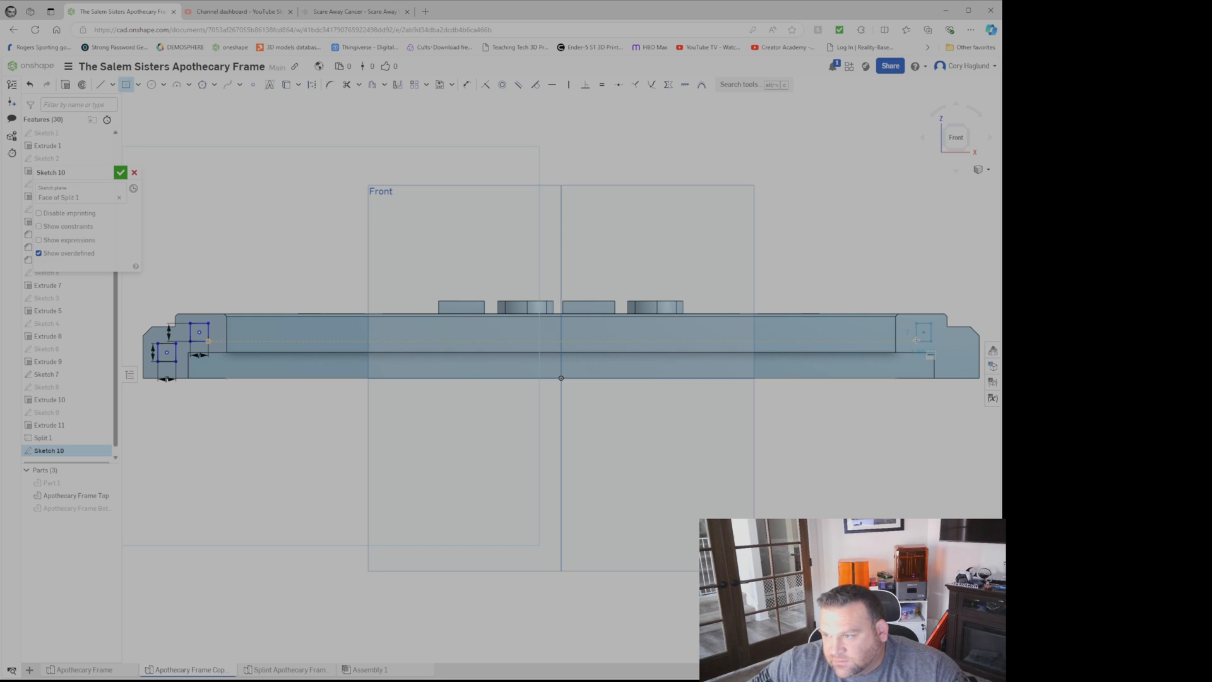
left_click(912, 341)
type("7")
key("Return")
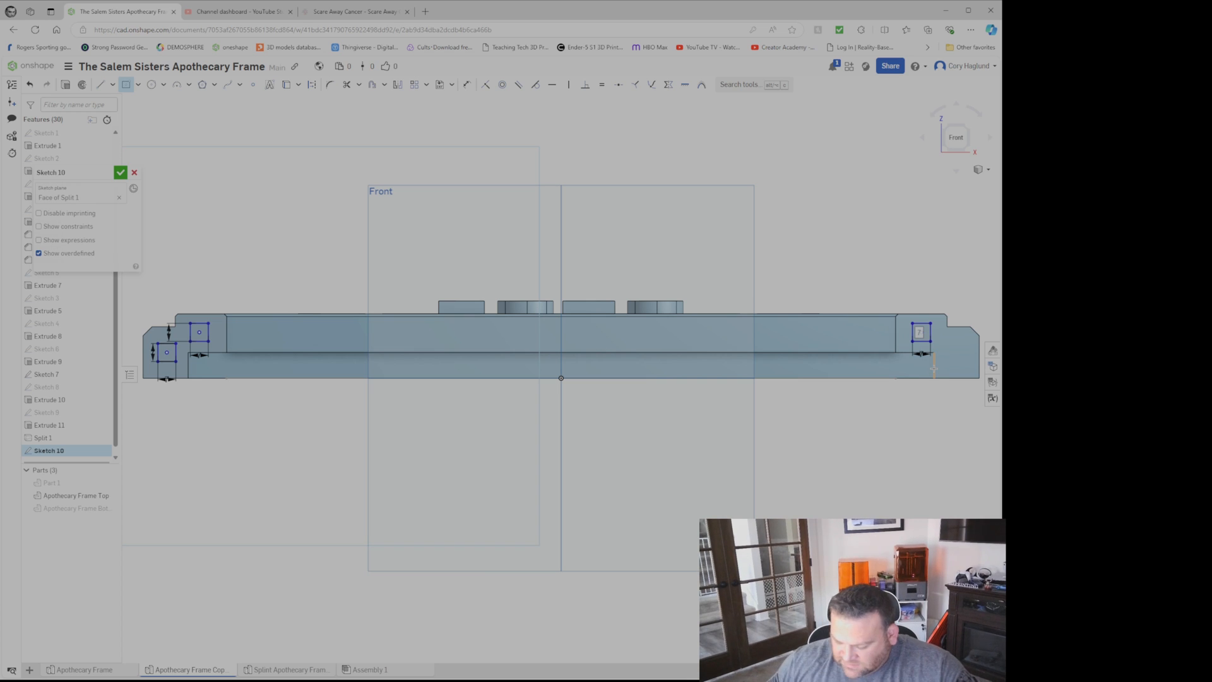
Step: Try to set the right inner rectangle's height to 7 as well, and undo that dimension
type("7")
key("Return")
key("Escape")
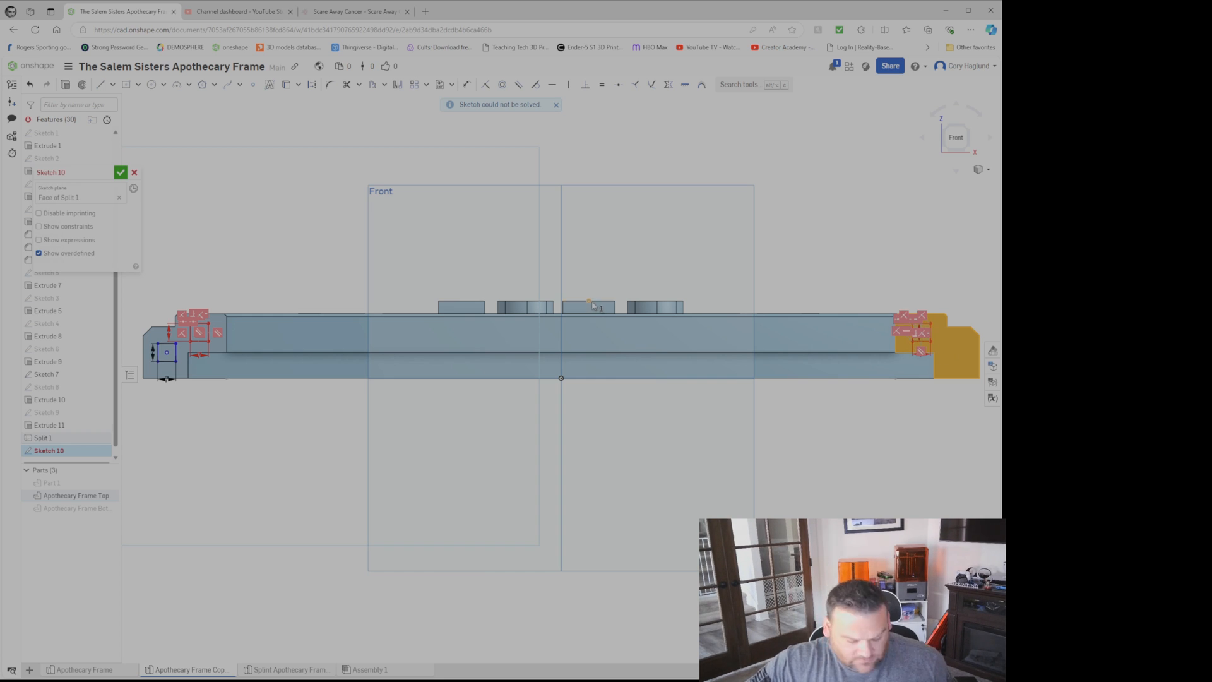
key("ctrl+z")
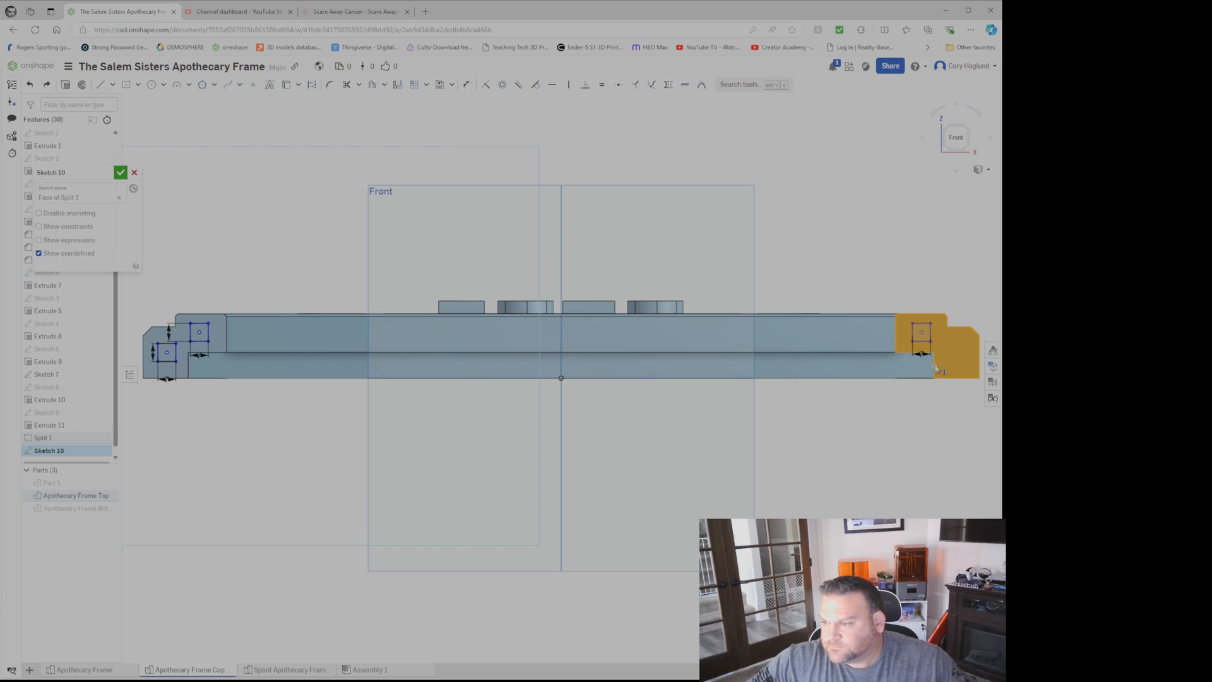
Step: Draw a dimensioned center point rectangle in the lower outer area of the right cut face, level with the left one, and finish the sketch
left_click(127, 87)
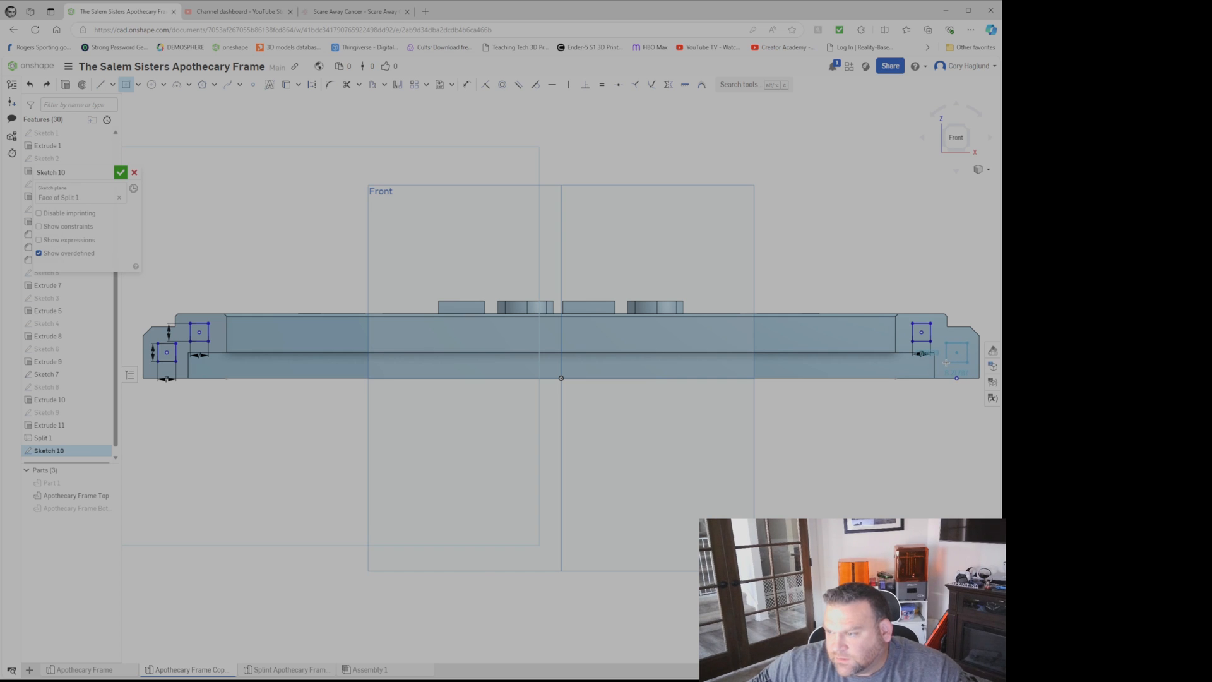
left_click(947, 362)
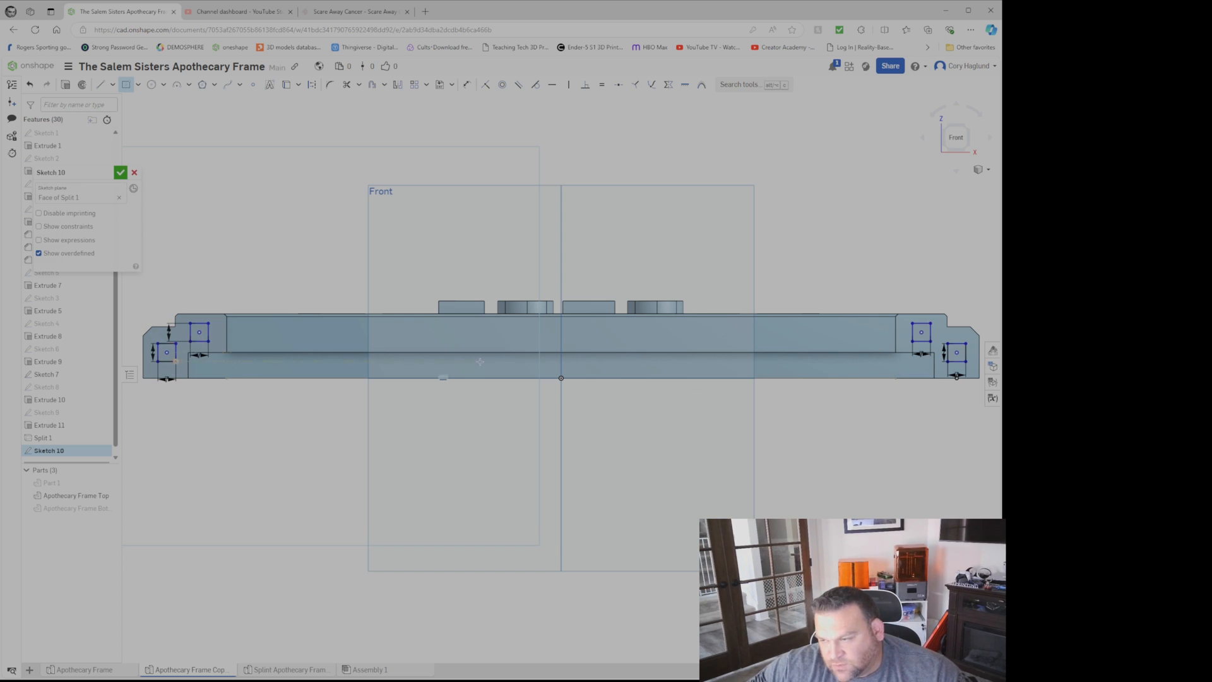
left_click(120, 173)
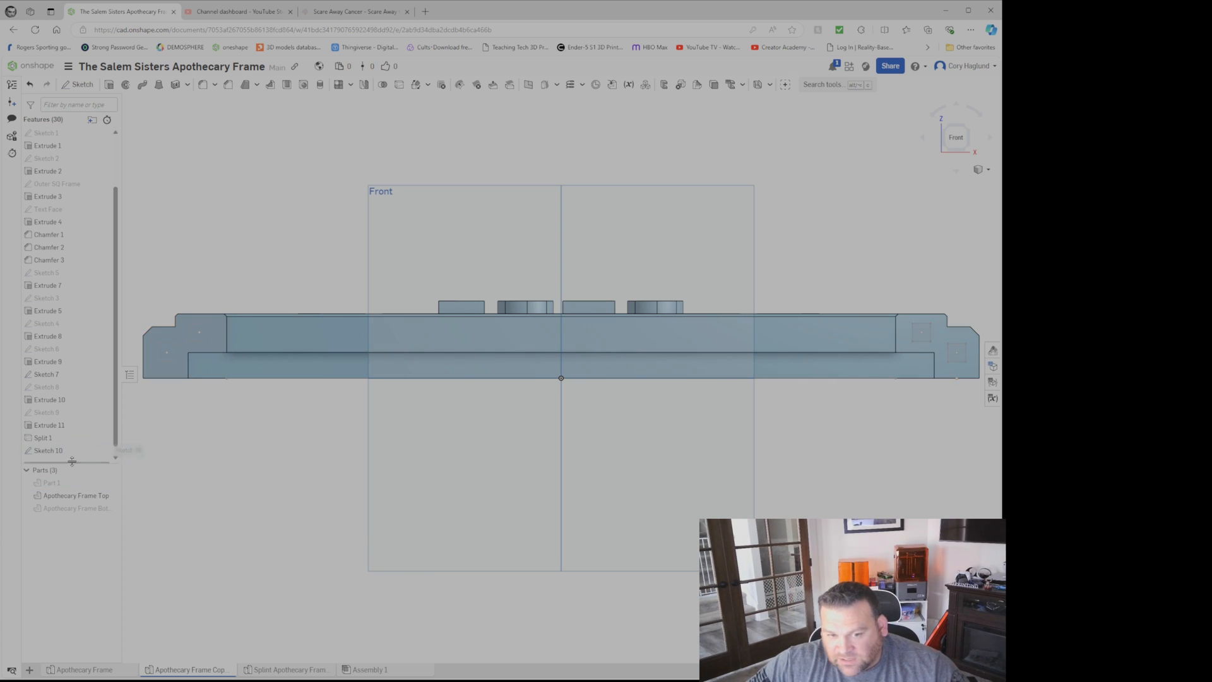
Step: Extrude the left outer and right inner squares 10 mm outward as pegs added to the Apothecary Frame Top
scroll(70, 456, "down", 1)
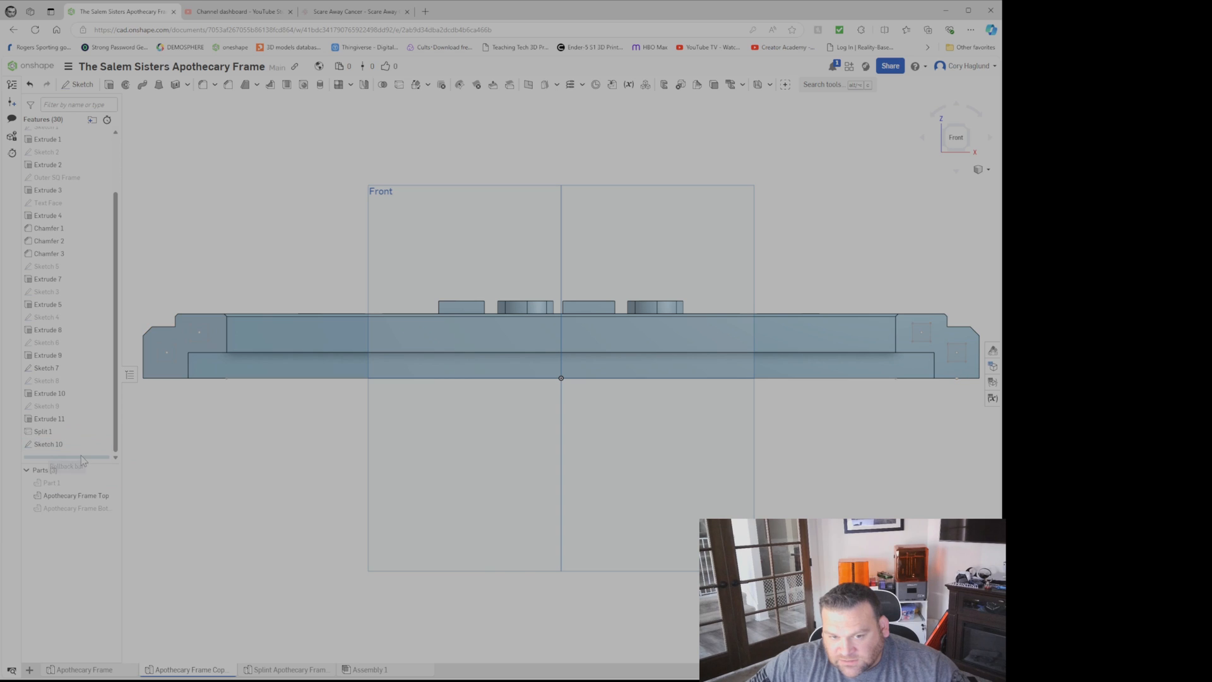
left_click(167, 362)
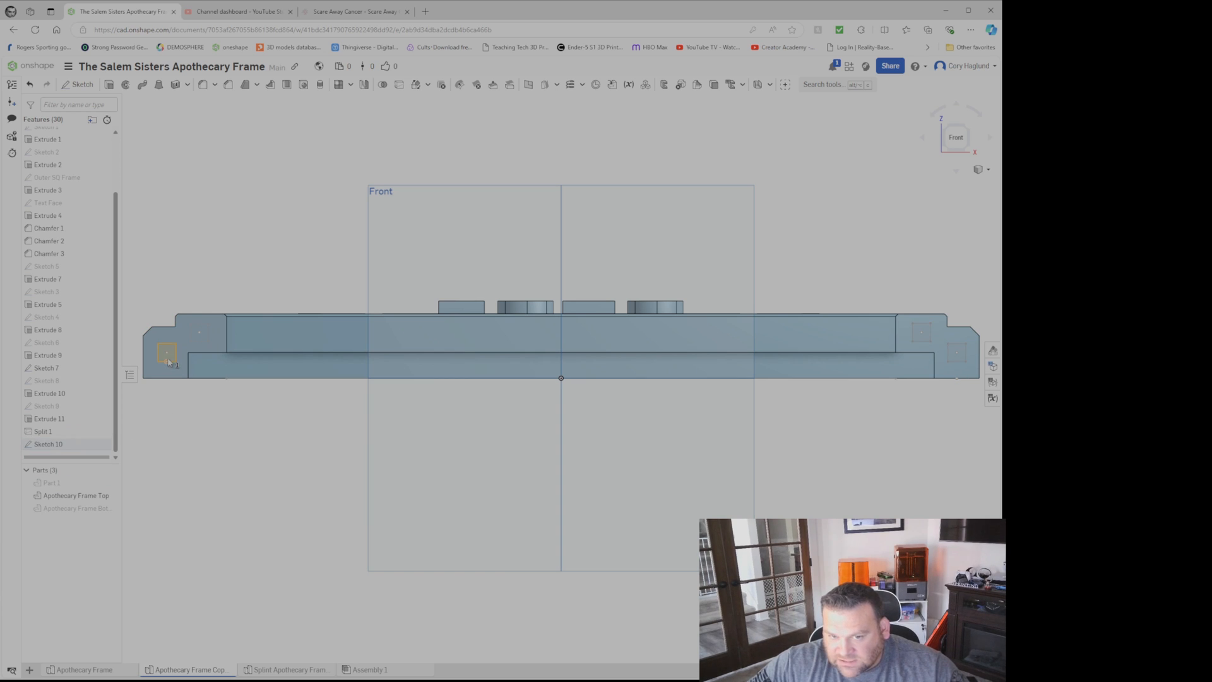
left_click(927, 339)
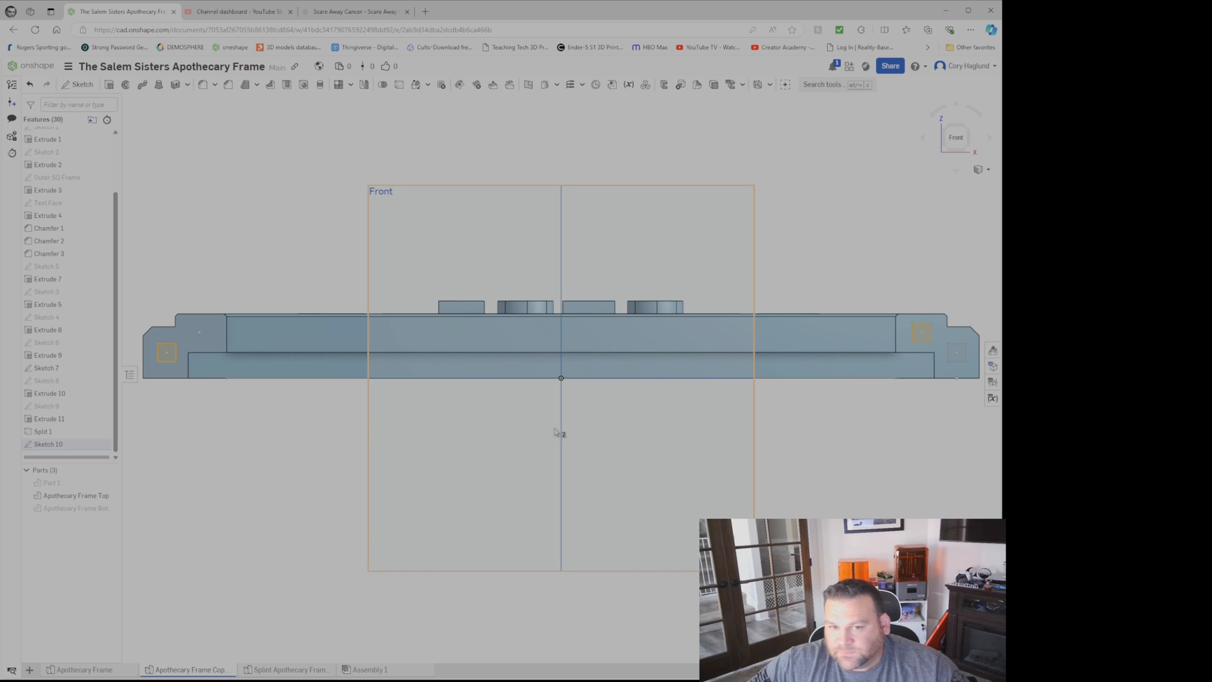
left_click(109, 84)
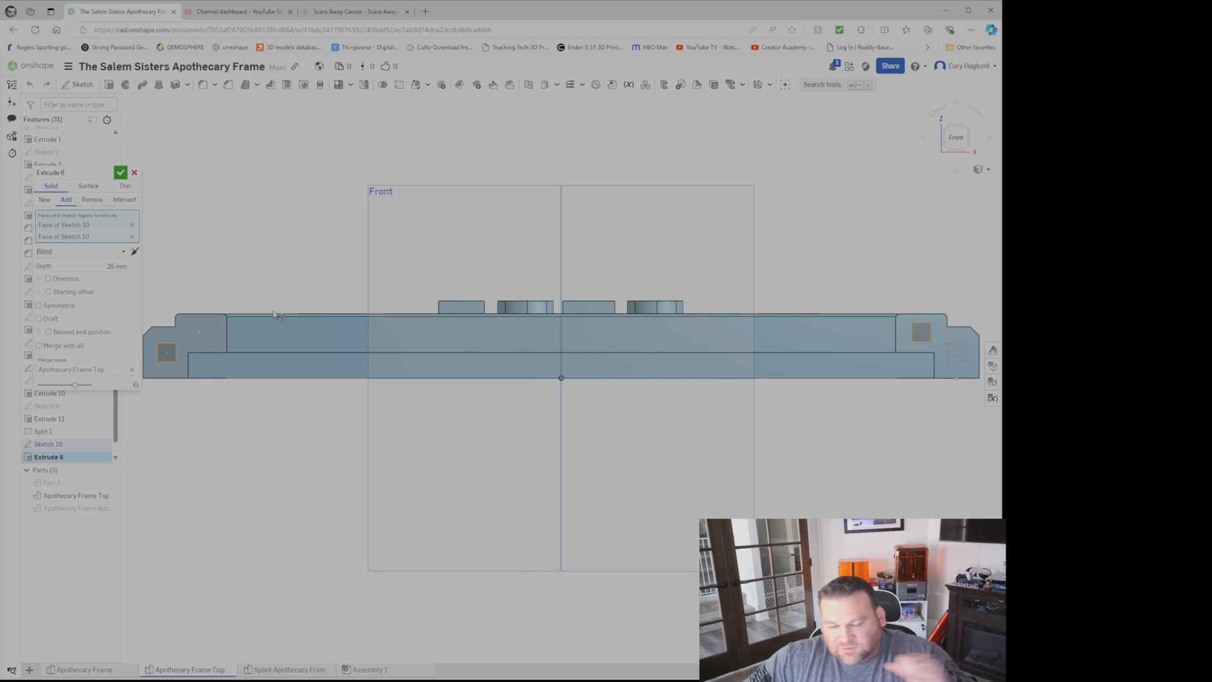
right_click_drag(270, 300, 292, 306)
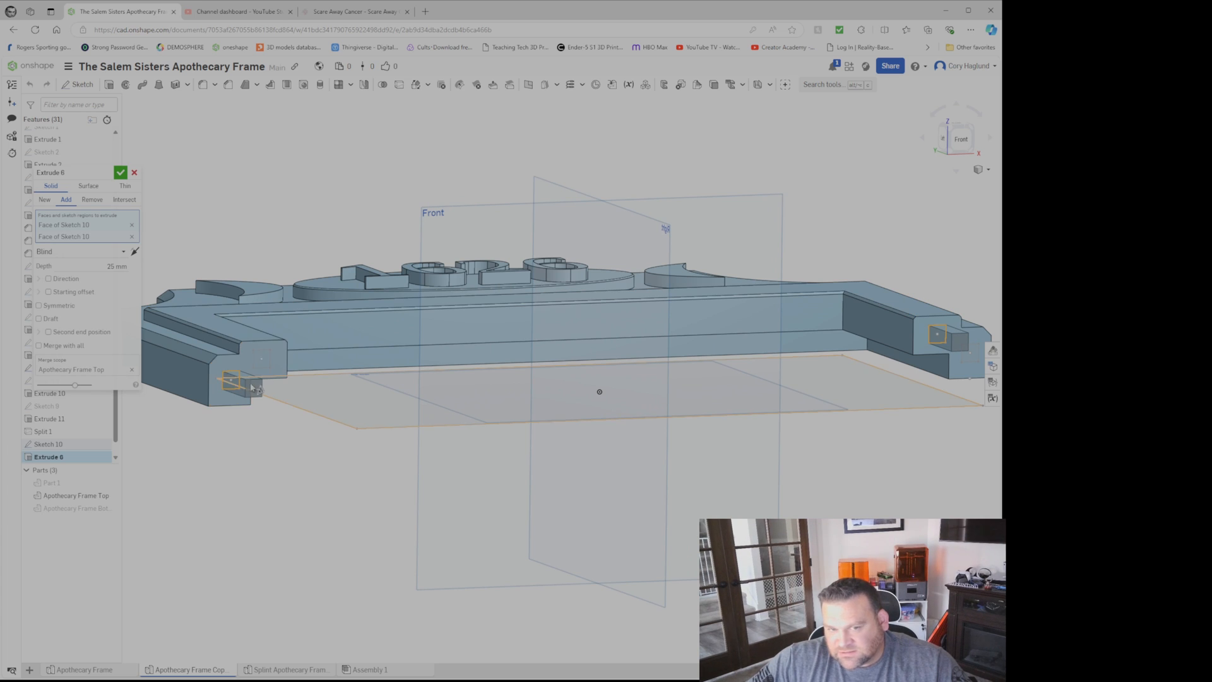
left_click(115, 267)
type("10")
key("Return")
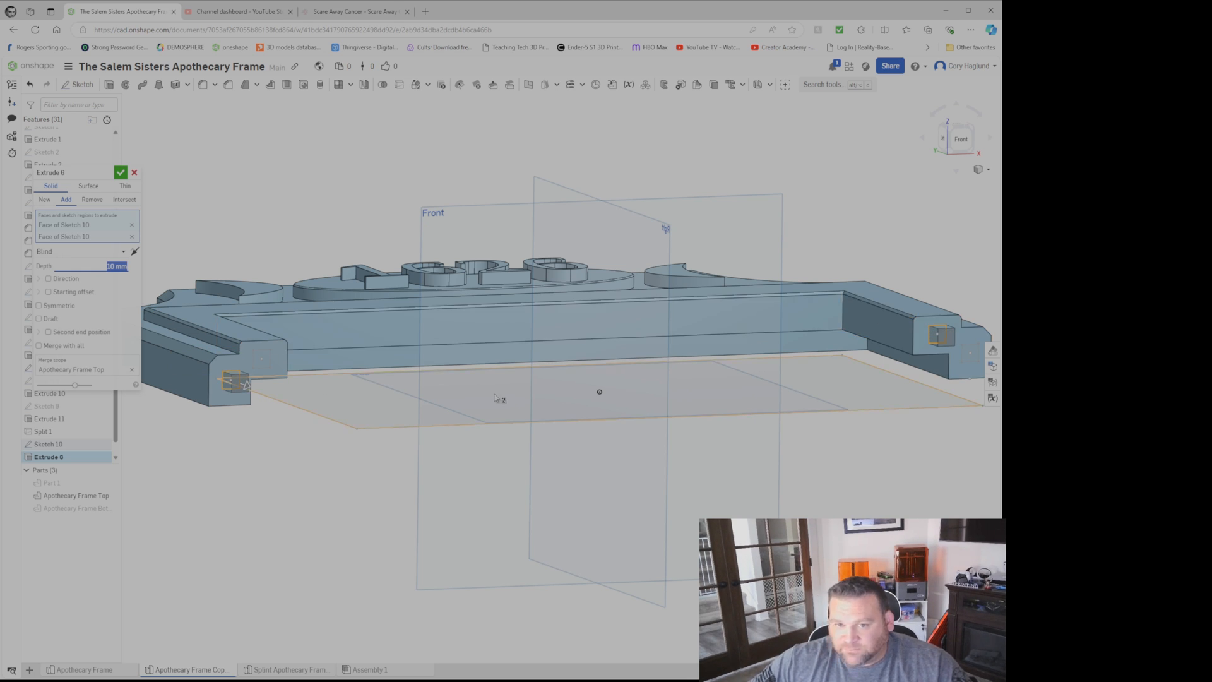
left_click(120, 172)
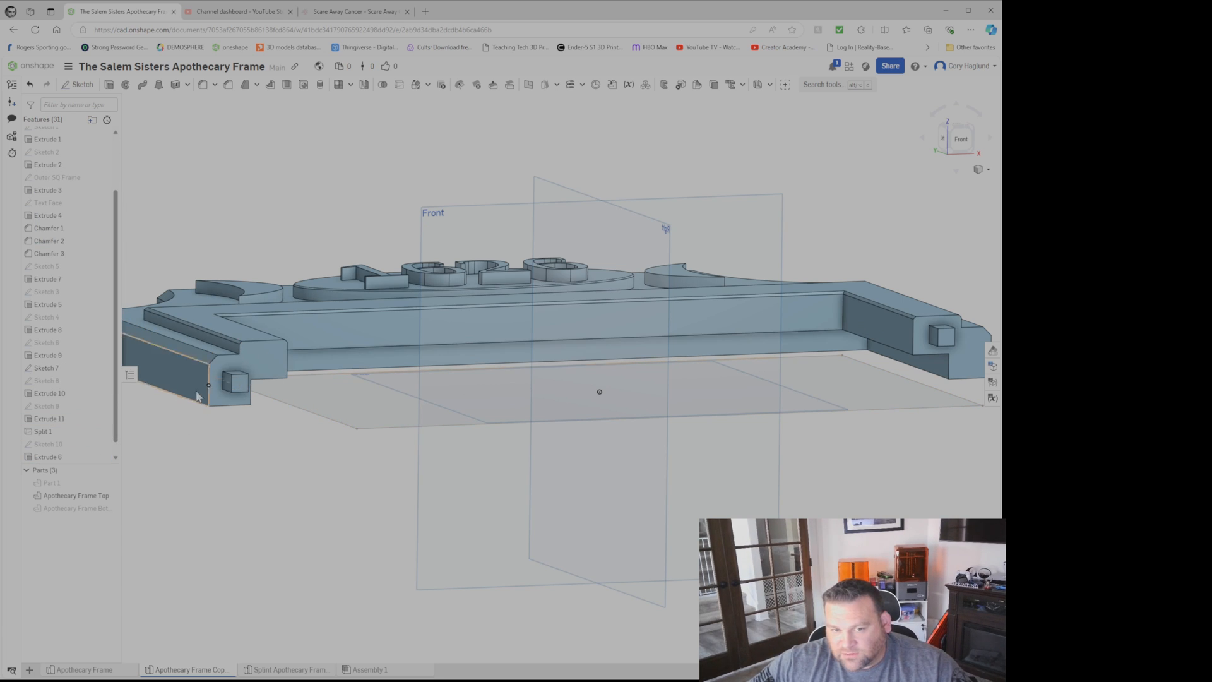
Step: Show Sketch 10 and cut its left inner and right outer squares 11 mm deep into the Apothecary Frame Top with a Remove extrude
left_click(102, 444)
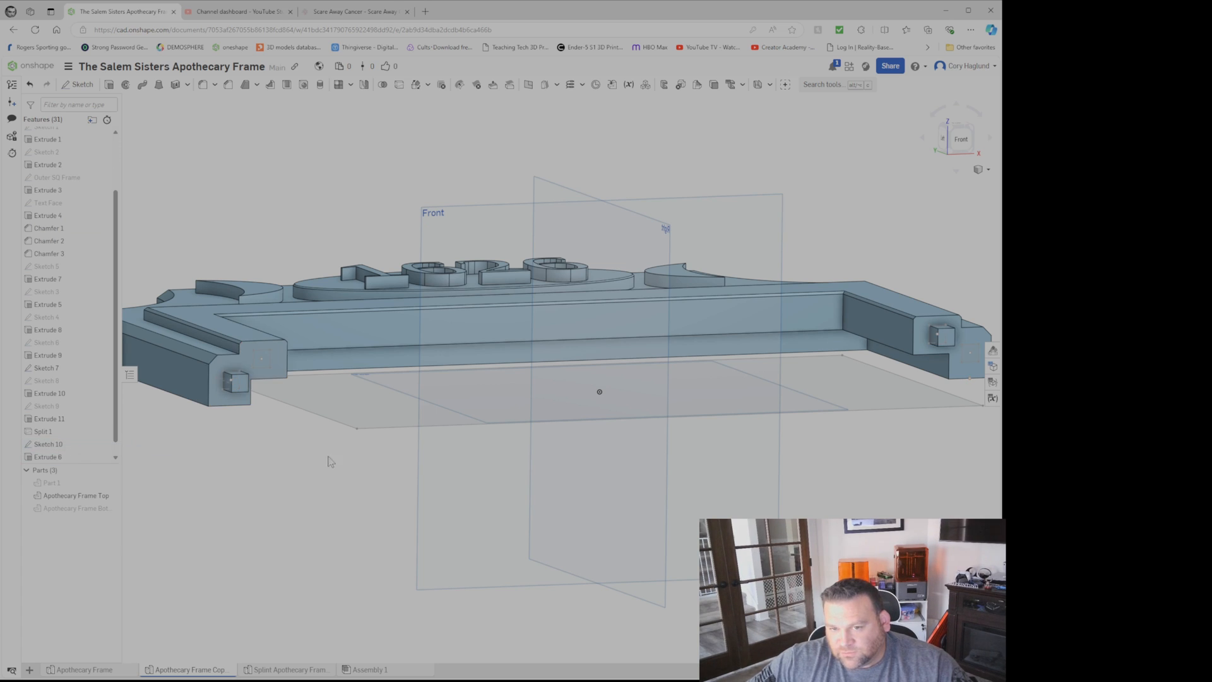
left_click(267, 363)
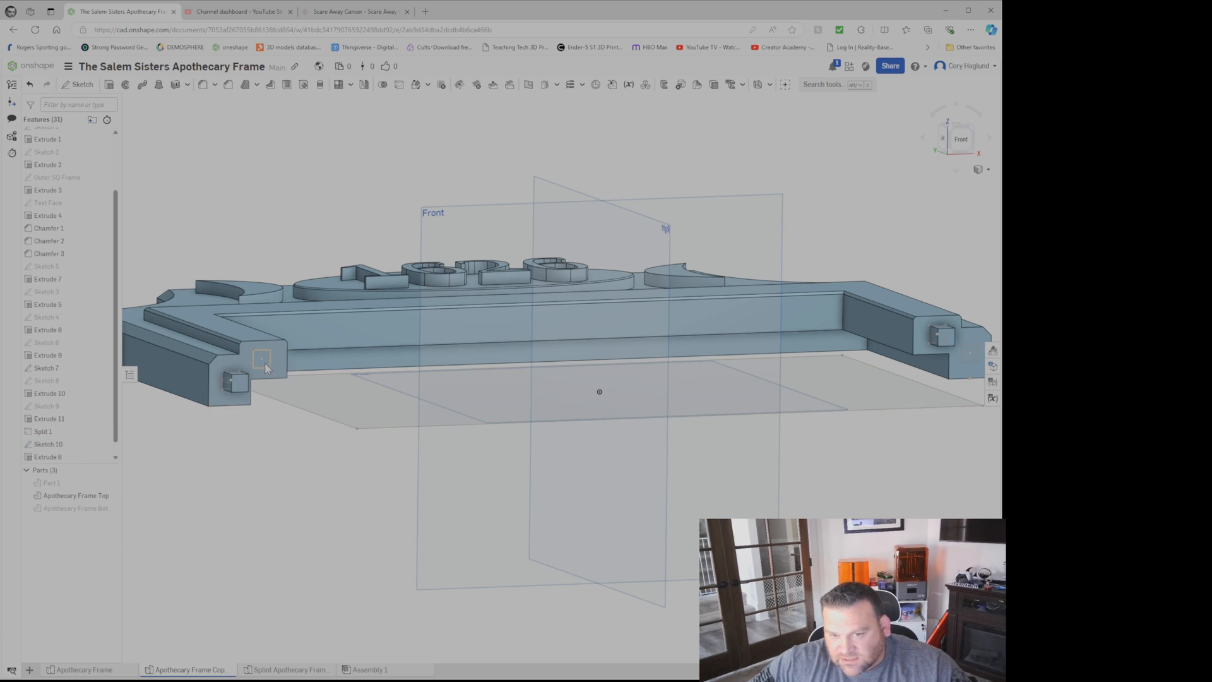
left_click(970, 361)
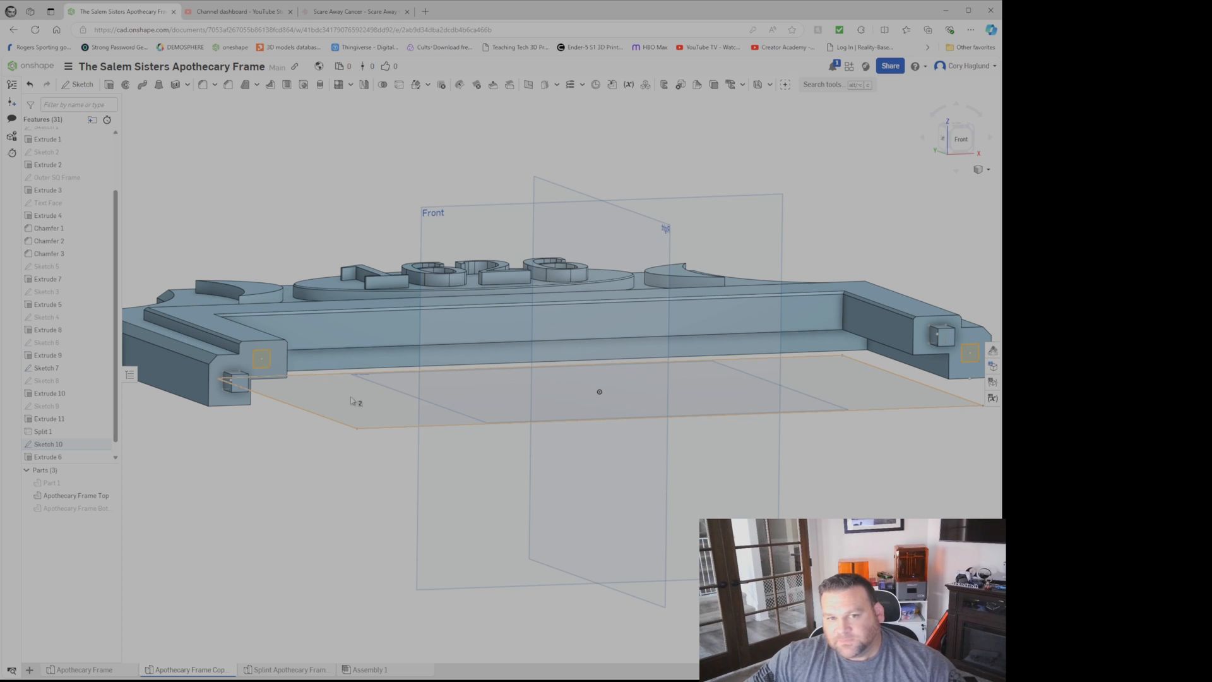
left_click(108, 85)
left_click(92, 200)
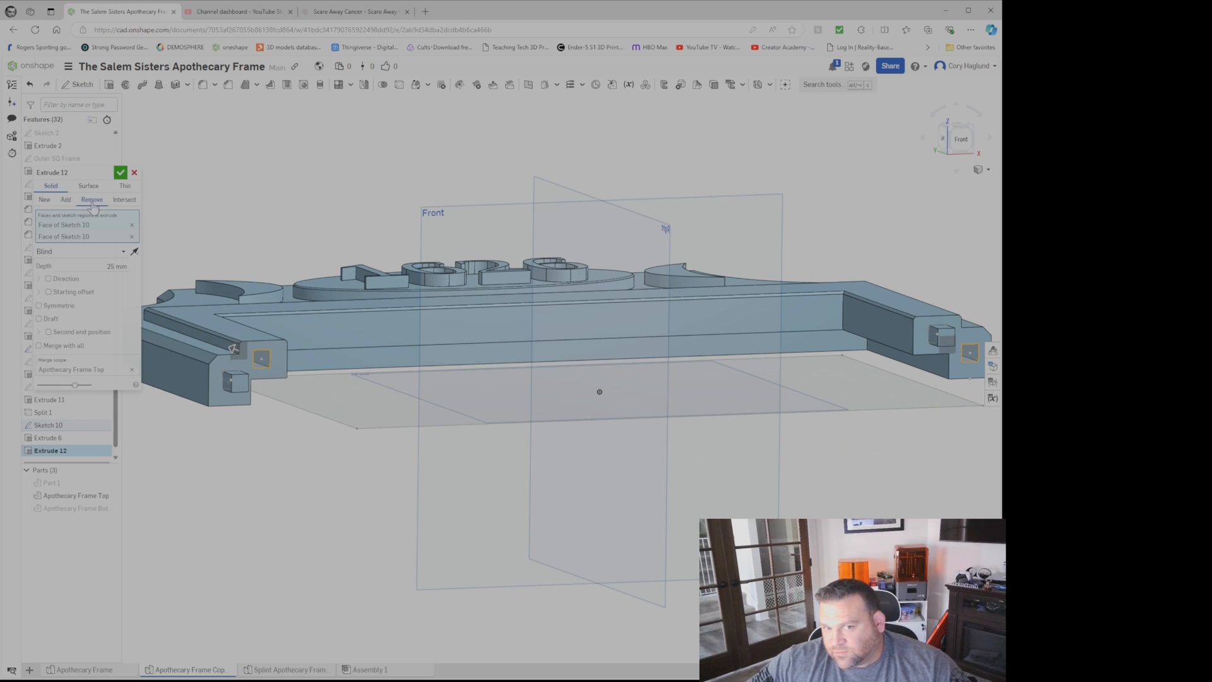
key("shift+1")
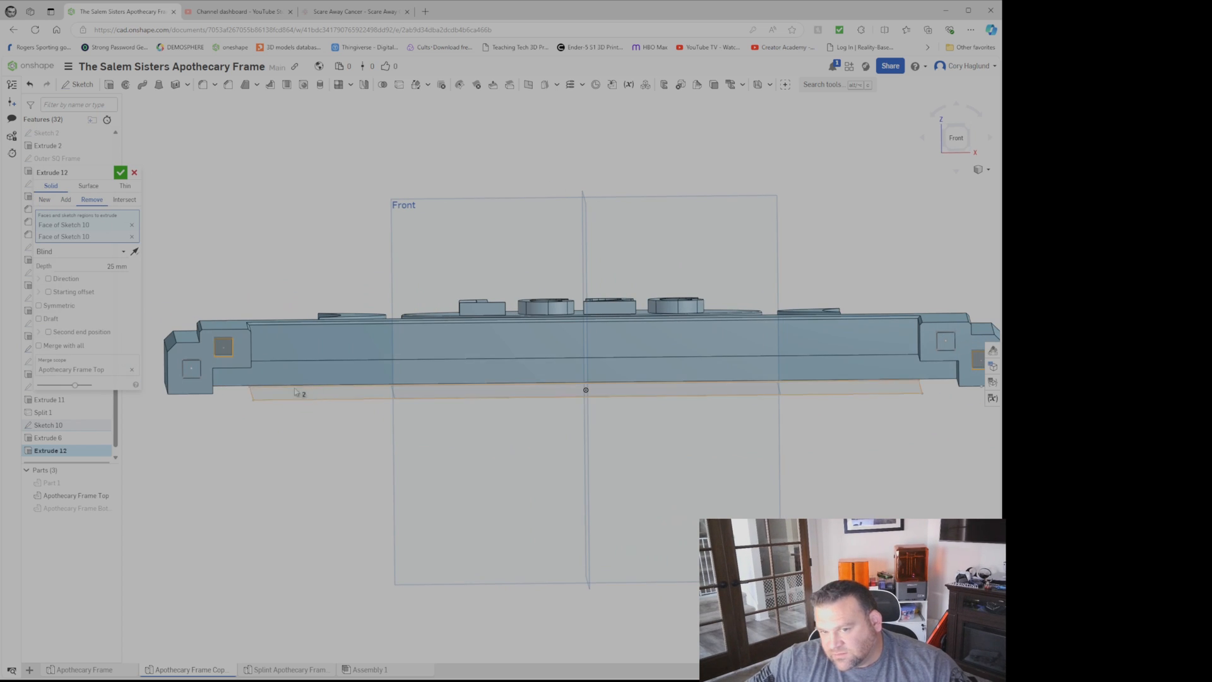
right_click_drag(253, 367, 272, 310)
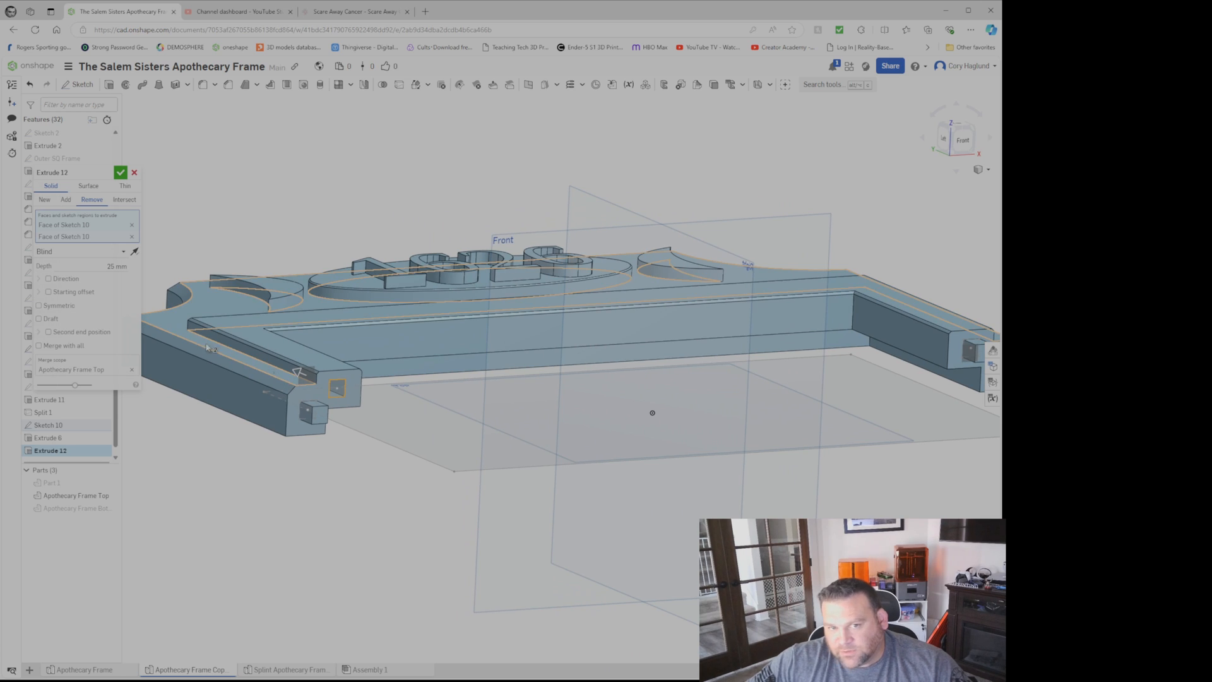
left_click(104, 269)
type("10")
key("Return")
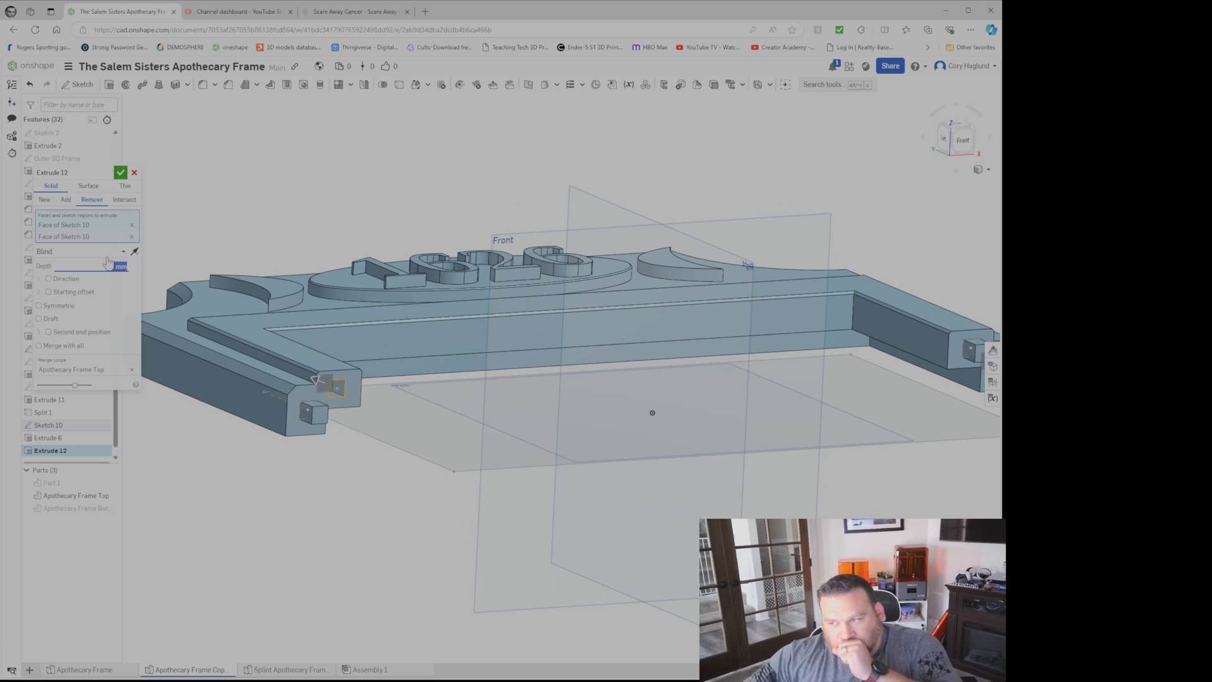
type("11")
key("Return")
middle_click_drag(648, 411, 618, 413)
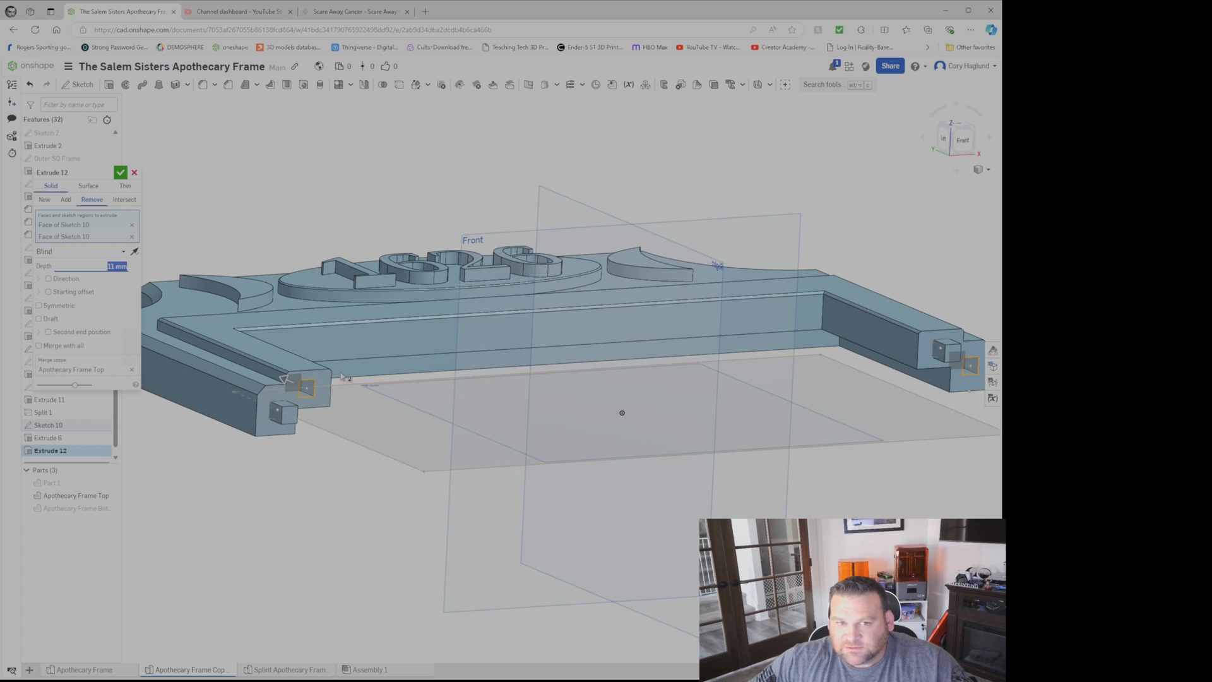
left_click(120, 173)
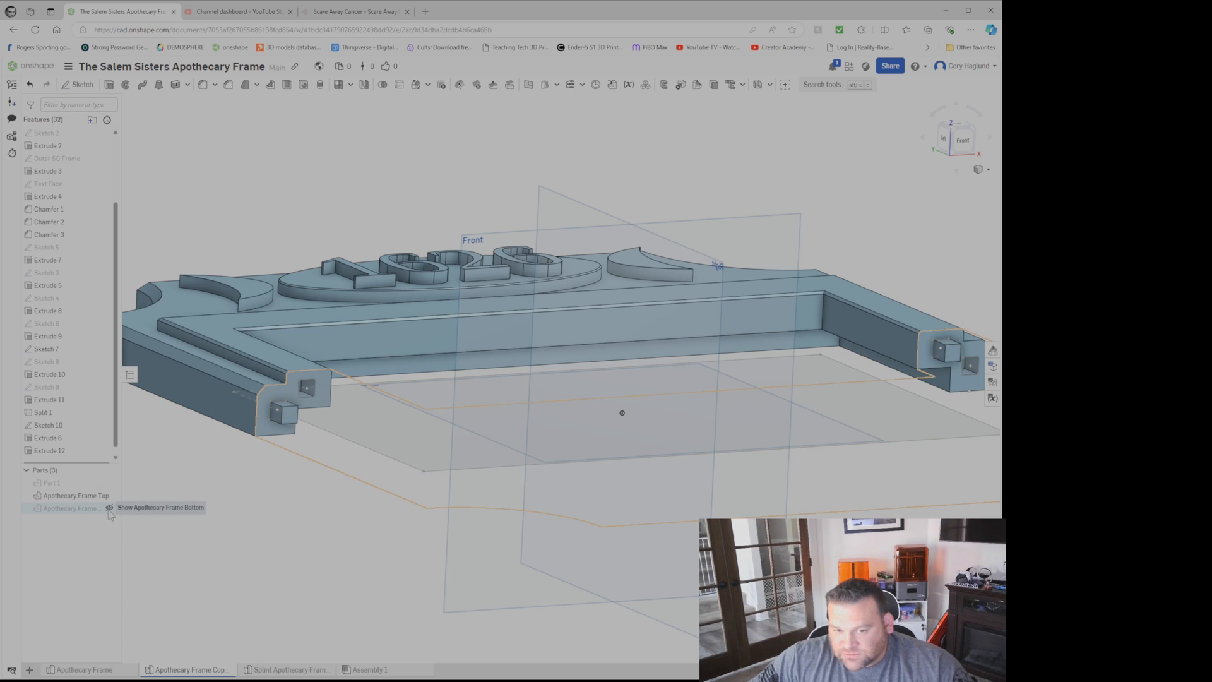
Step: Show the Apothecary Frame Bottom, hide the Apothecary Frame Top, and turn the bottom half's cut faces into view
left_click(110, 509)
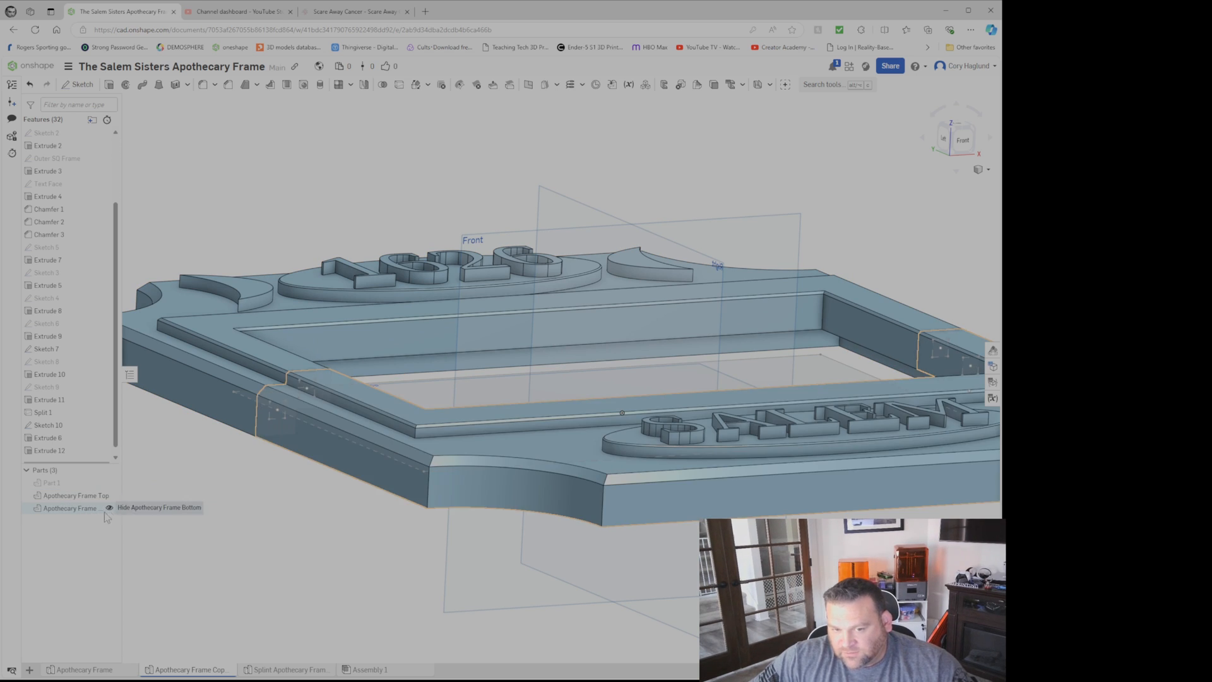
left_click(110, 497)
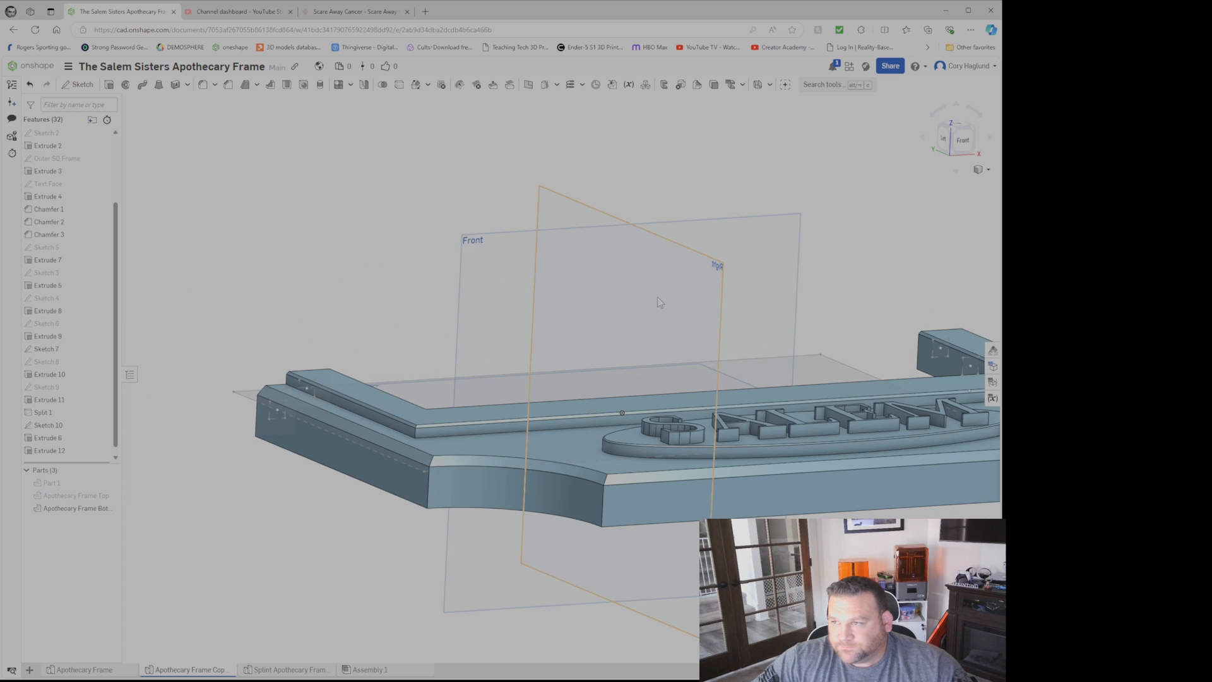
left_click(924, 140)
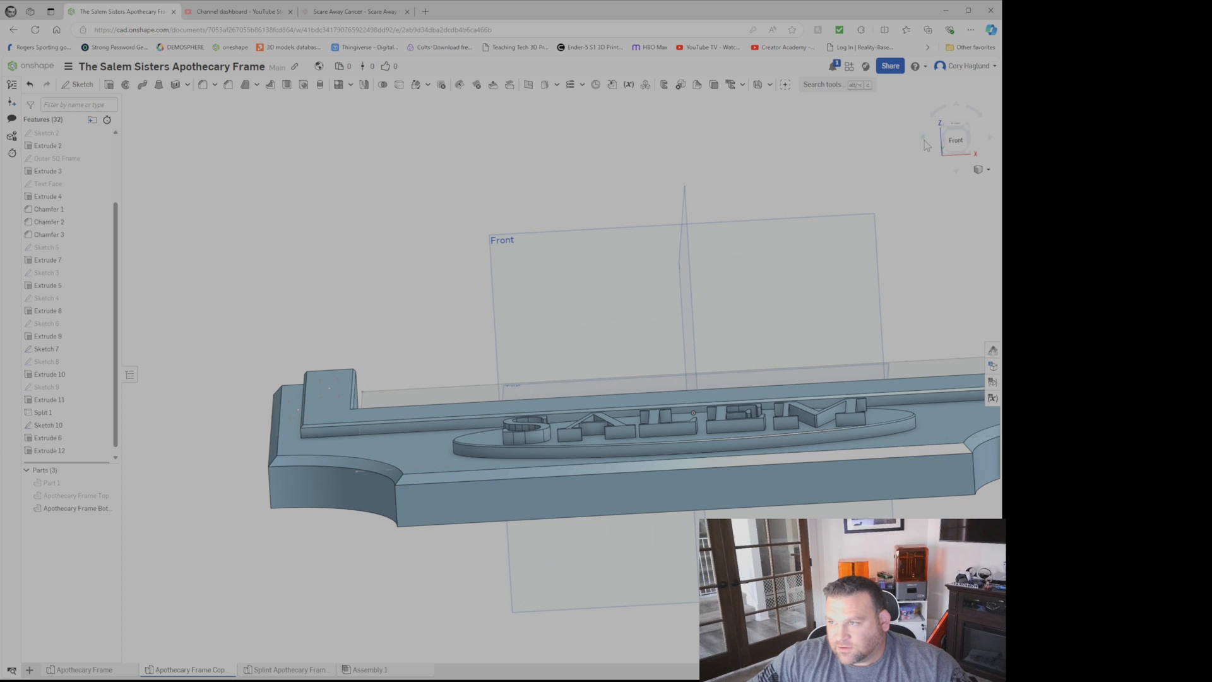
left_click_drag(985, 145, 951, 142)
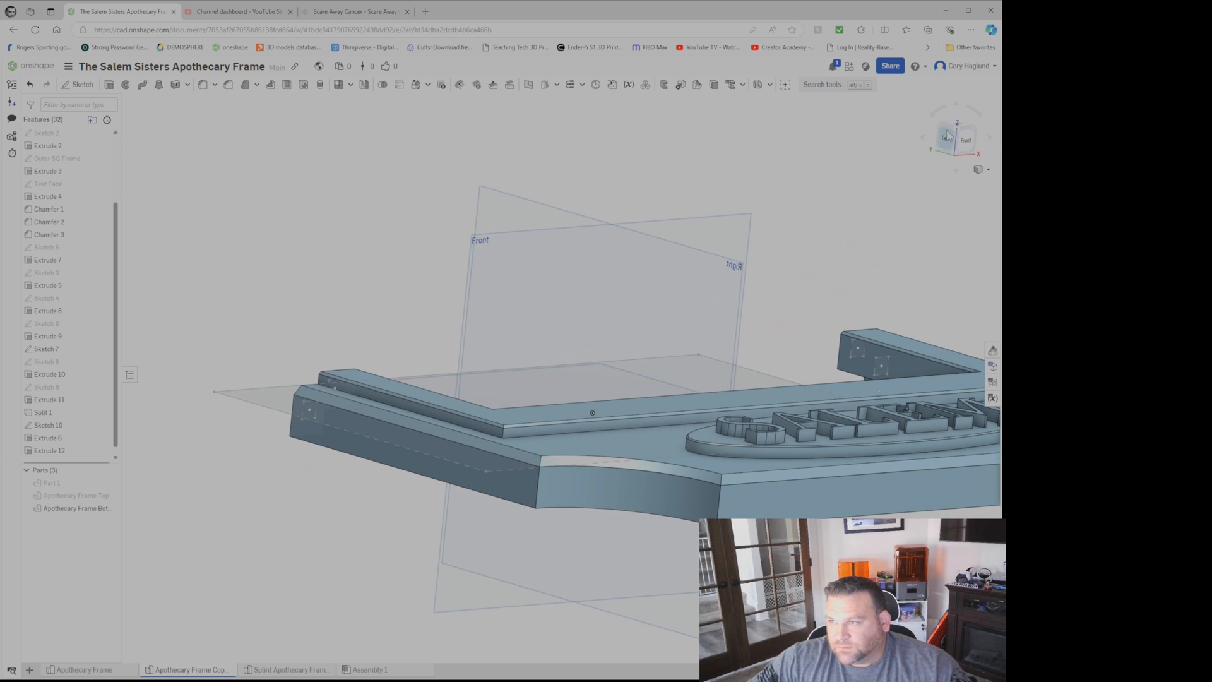
right_click_drag(424, 347, 566, 388)
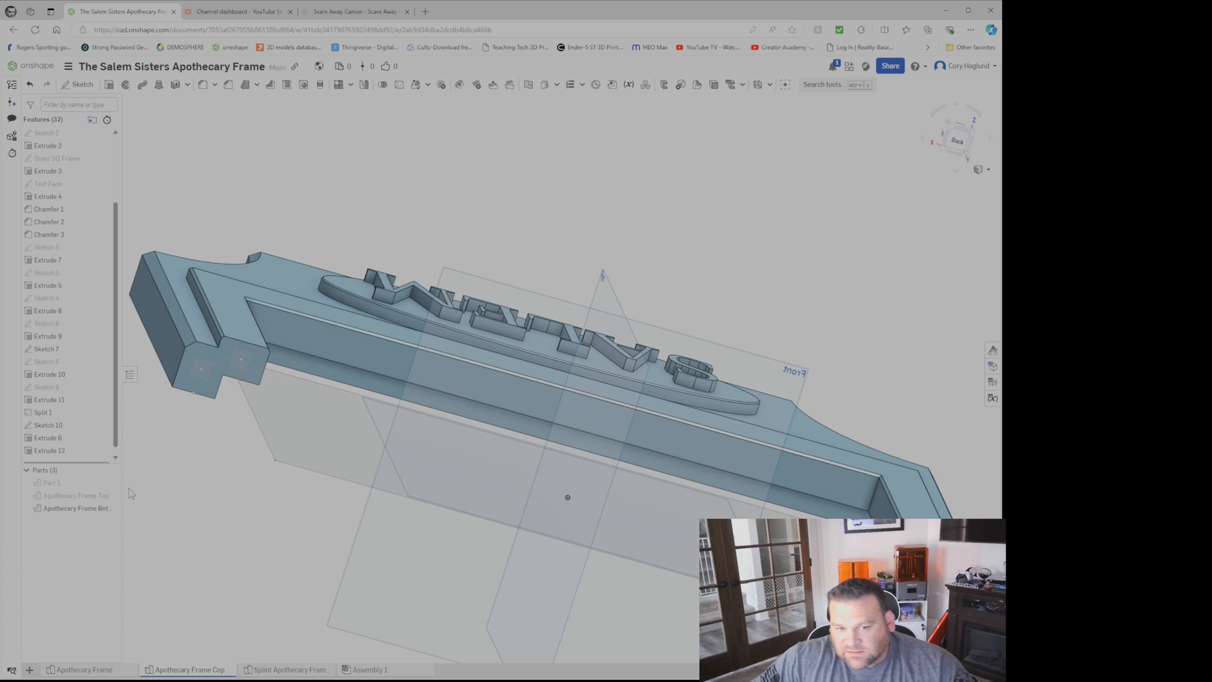
Step: Examine the top half alone to compare its peg and pocket positions, and return to the bottom half alone
left_click(109, 495)
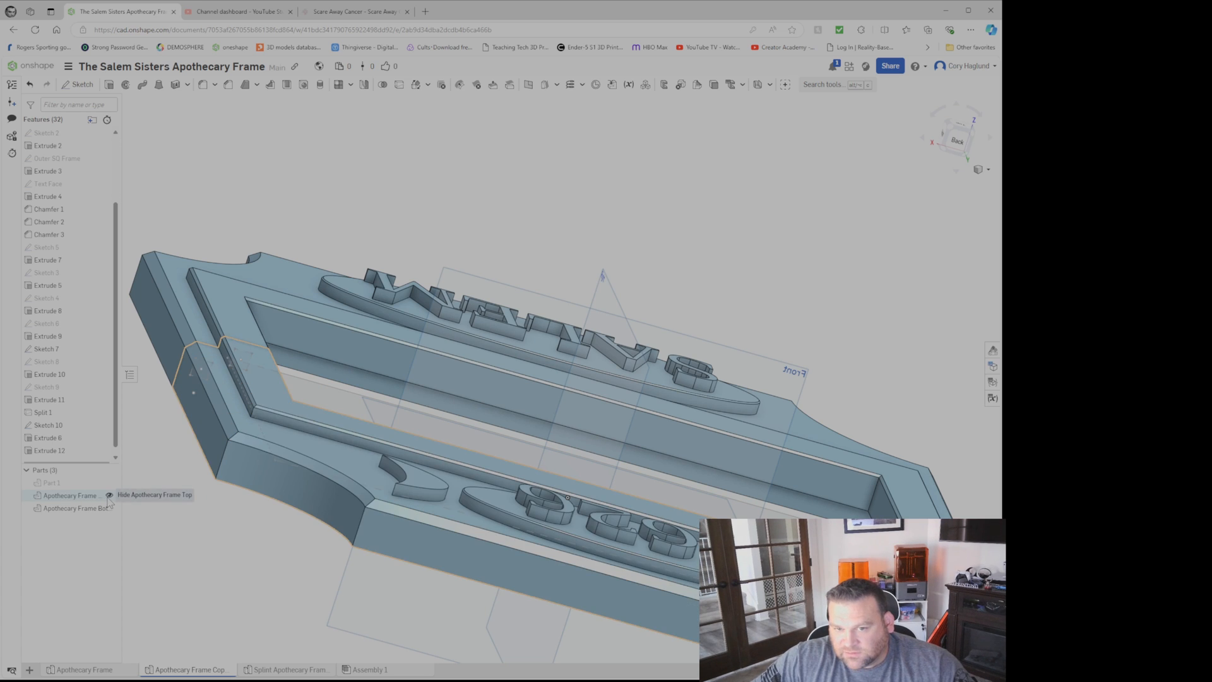
left_click(109, 508)
mouse_move(164, 501)
right_mouse_down()
mouse_move(246, 492)
mouse_move(223, 487)
mouse_move(163, 409)
right_mouse_up()
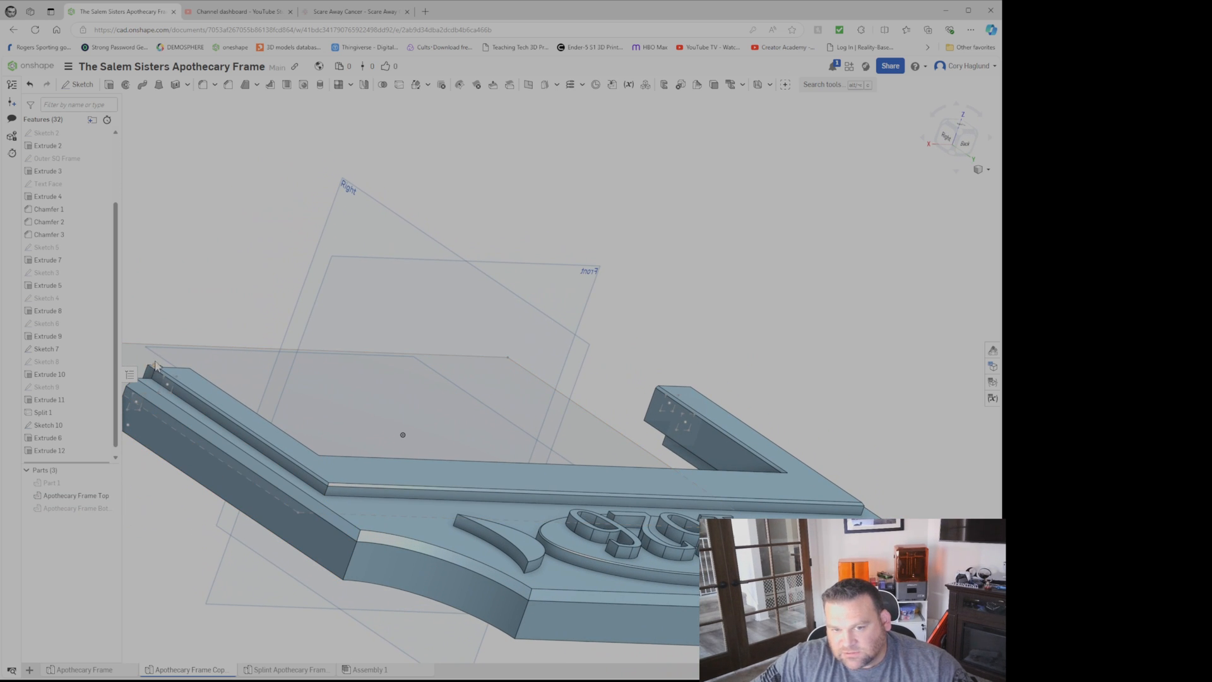
left_click(109, 495)
left_click(109, 508)
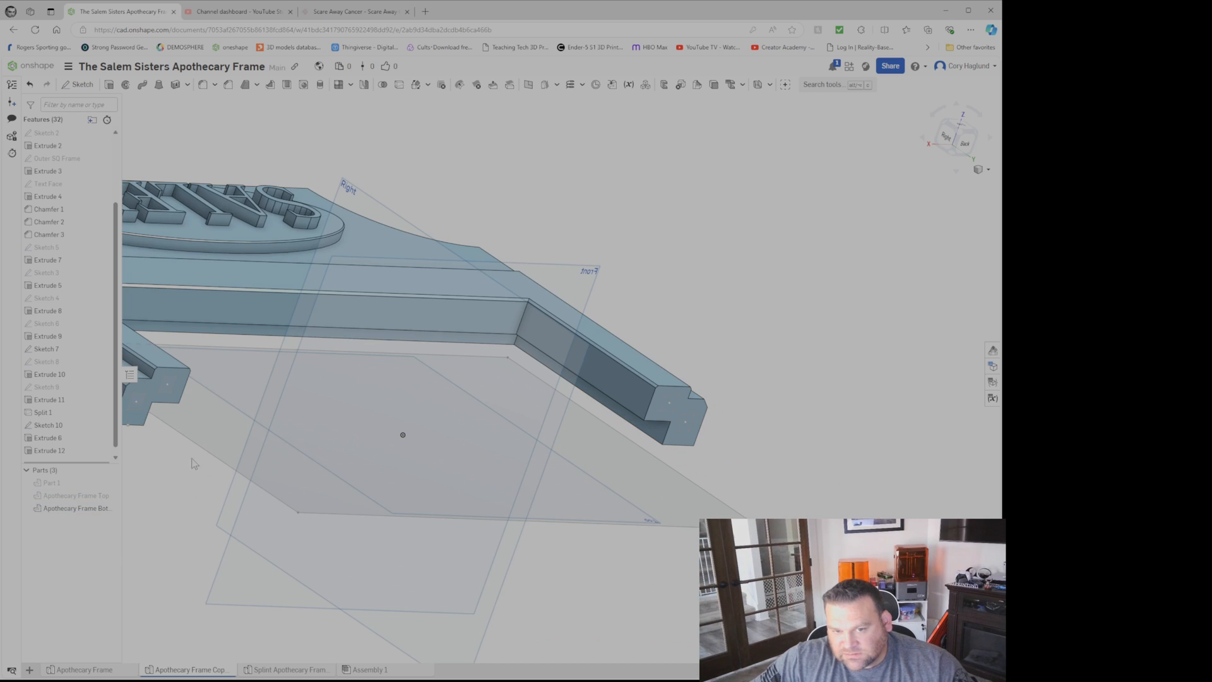
Step: Cut the two squares matching the top half's pegs 10 mm deep into the Apothecary Frame Bottom with a direction-reversed Remove extrude
left_click(169, 385)
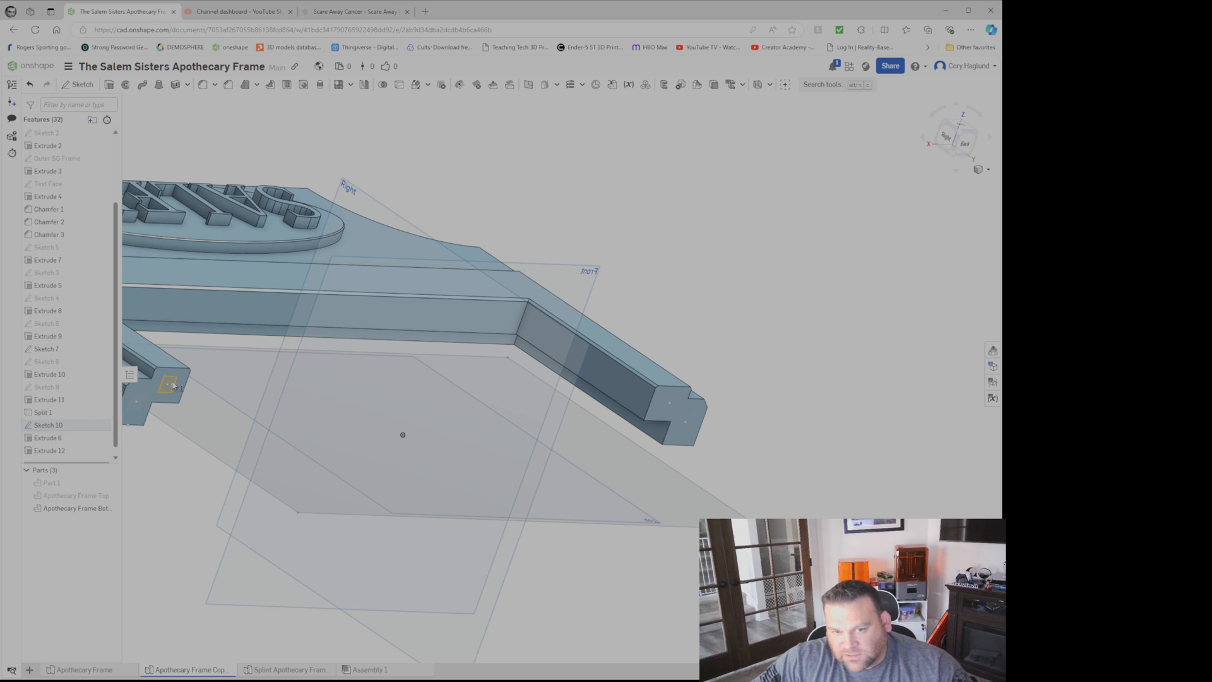
scroll(684, 429, "up", 1)
left_click(684, 429)
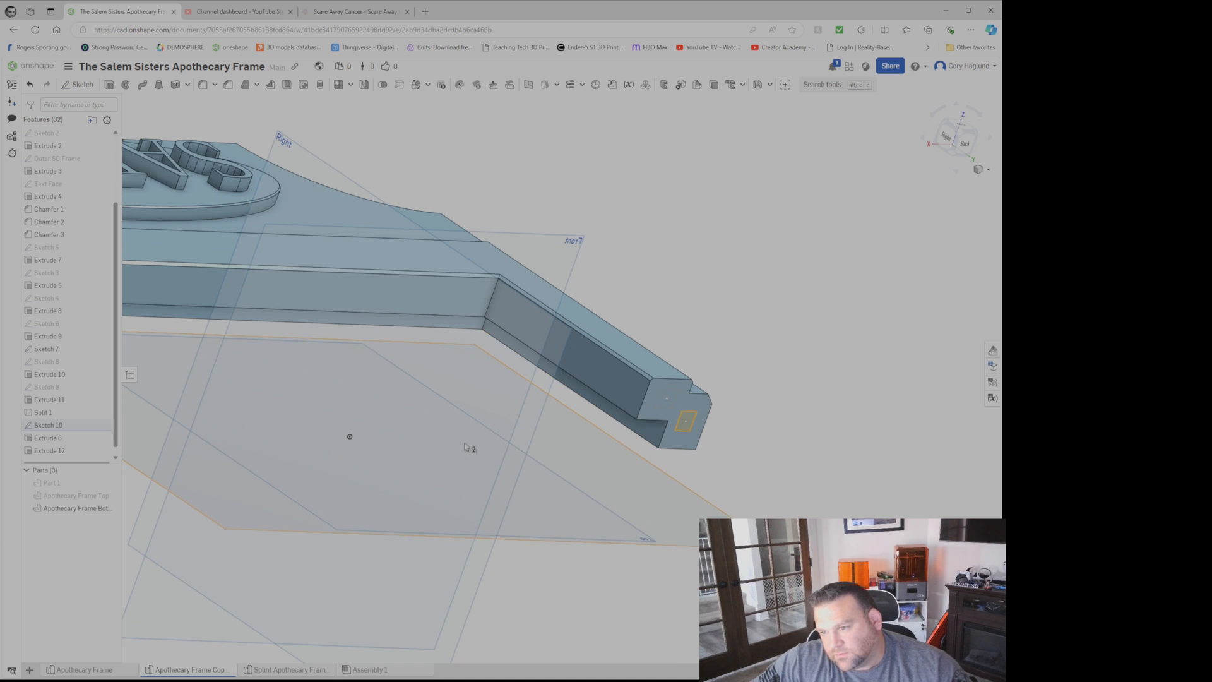
scroll(471, 447, "down", 1)
scroll(347, 472, "down", 1)
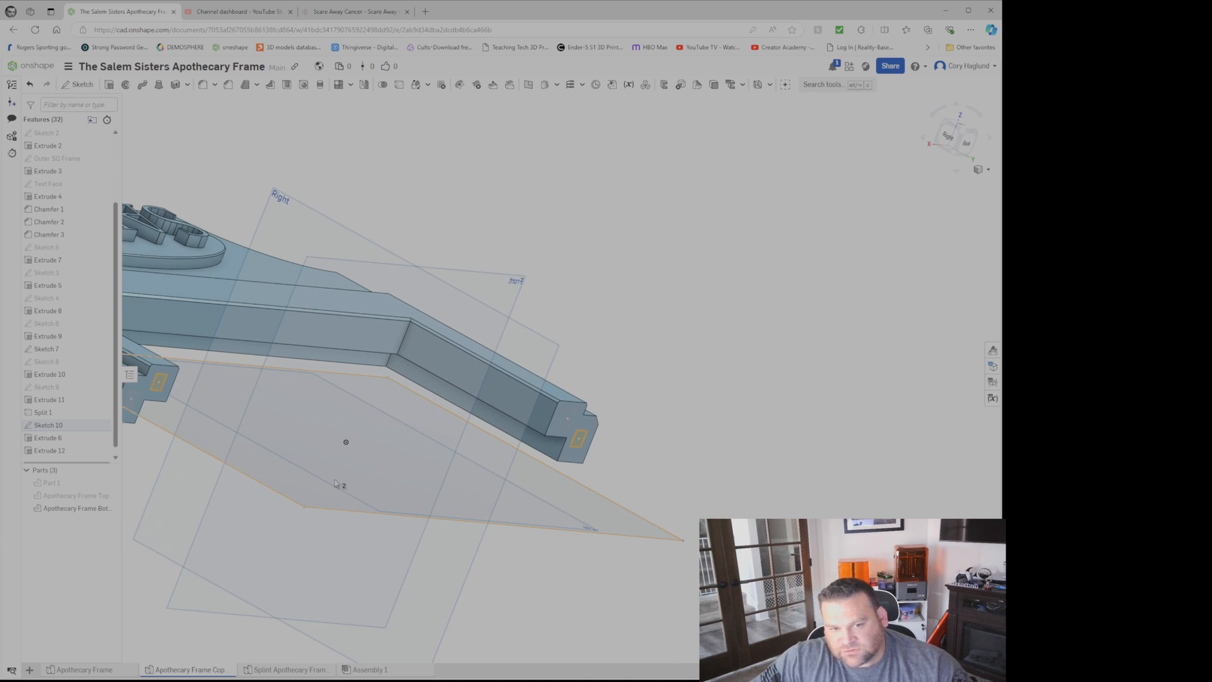
left_click(109, 86)
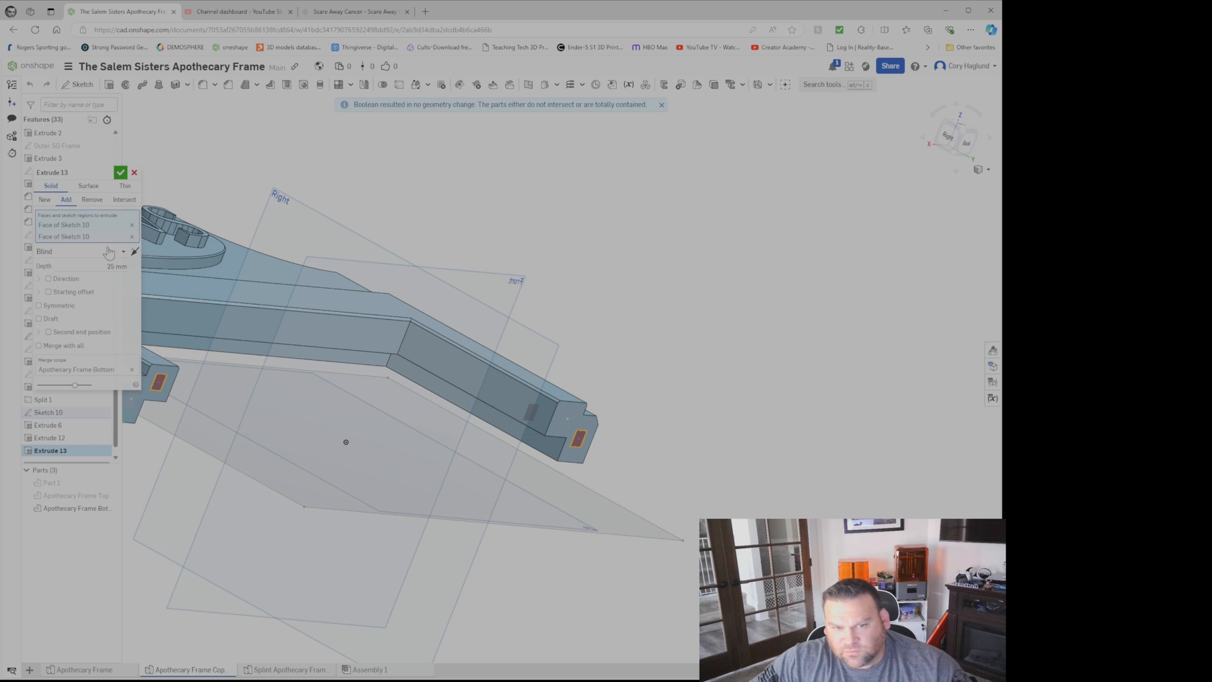
left_click(92, 200)
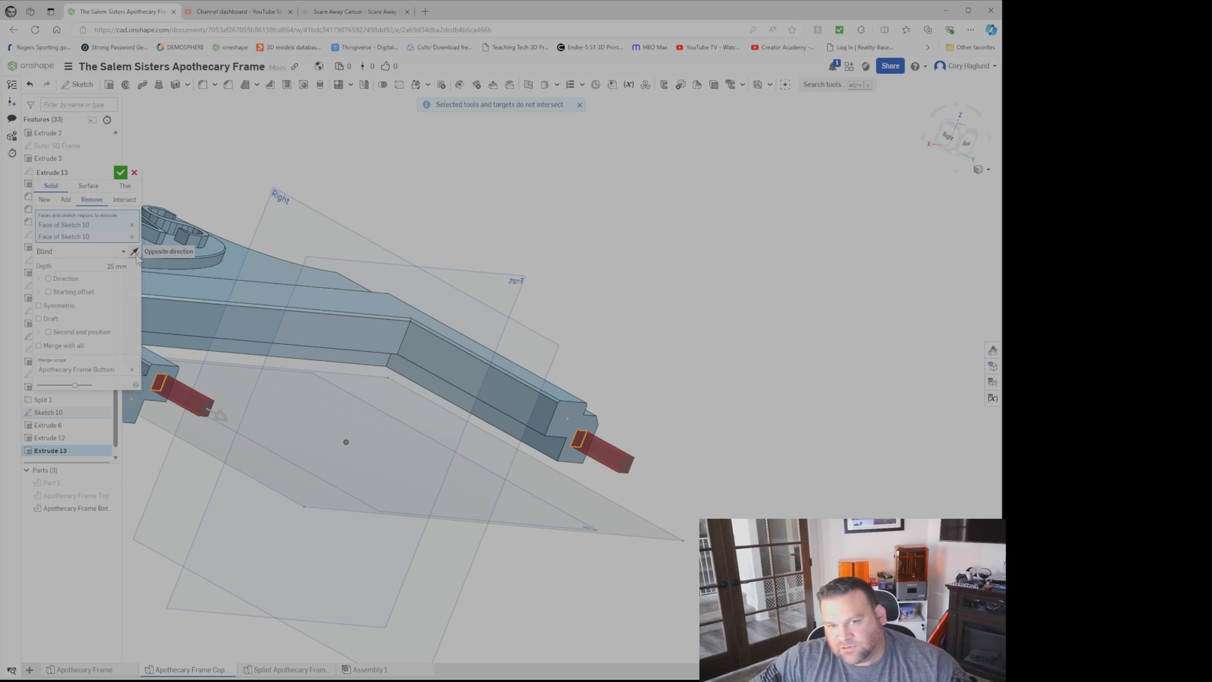
left_click(135, 253)
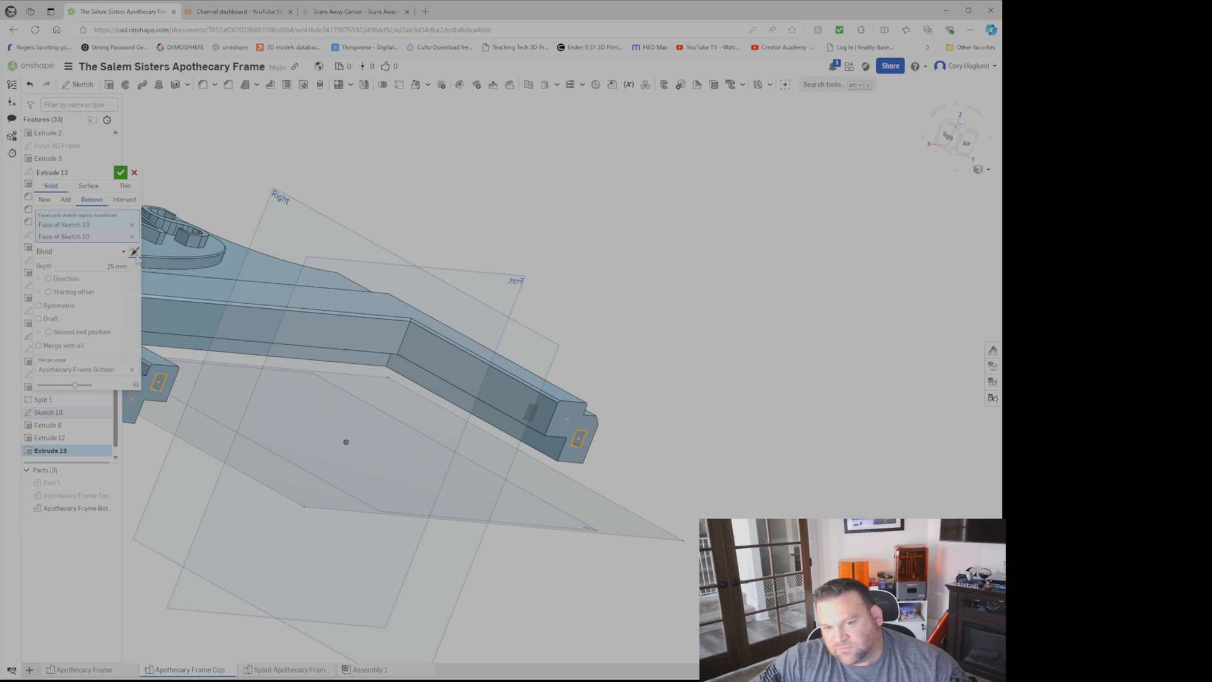
left_click(111, 266)
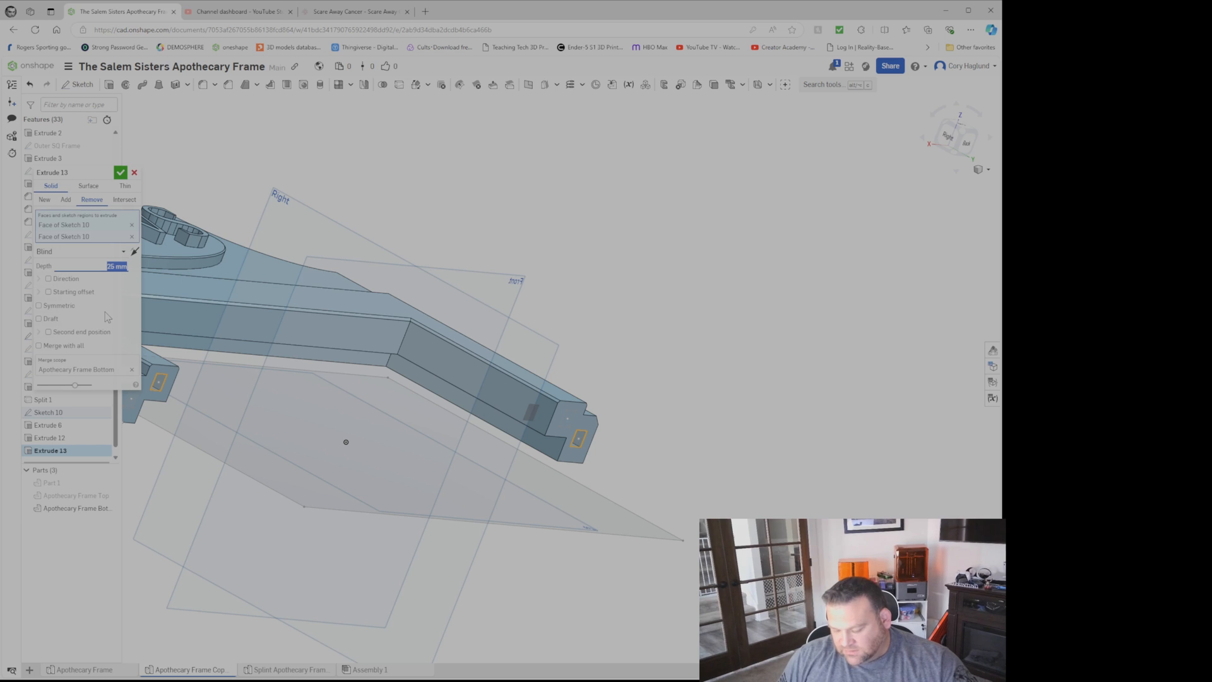
type("10")
key("Return")
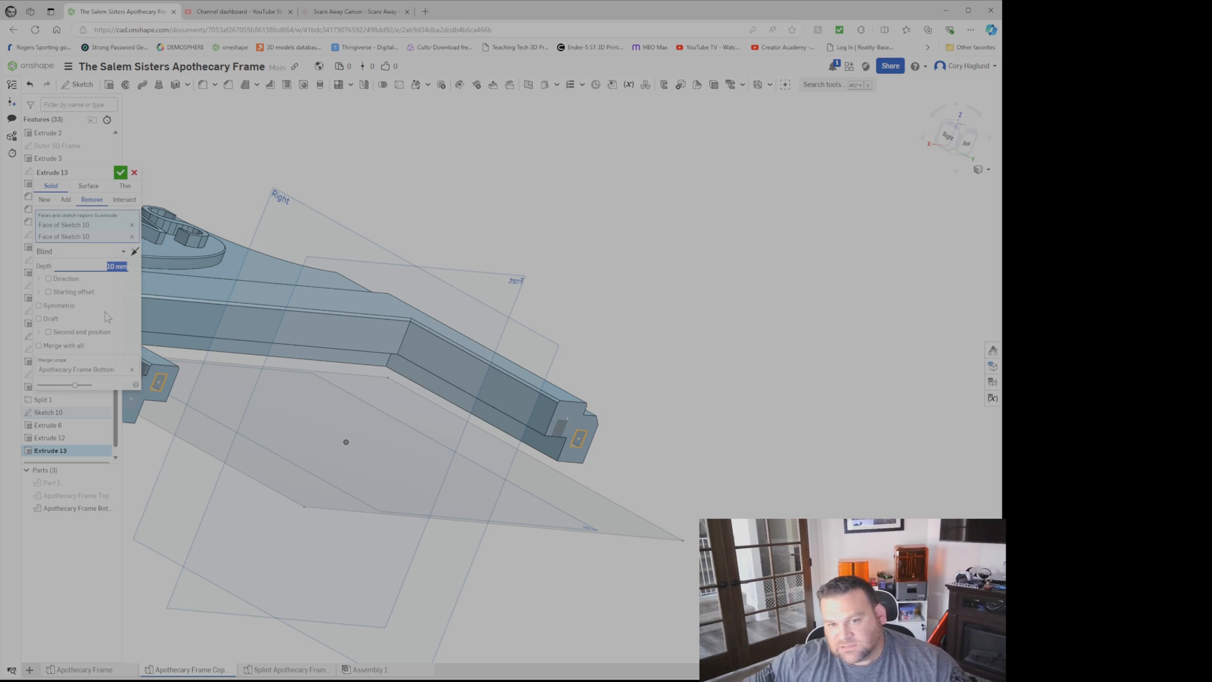
left_click(119, 173)
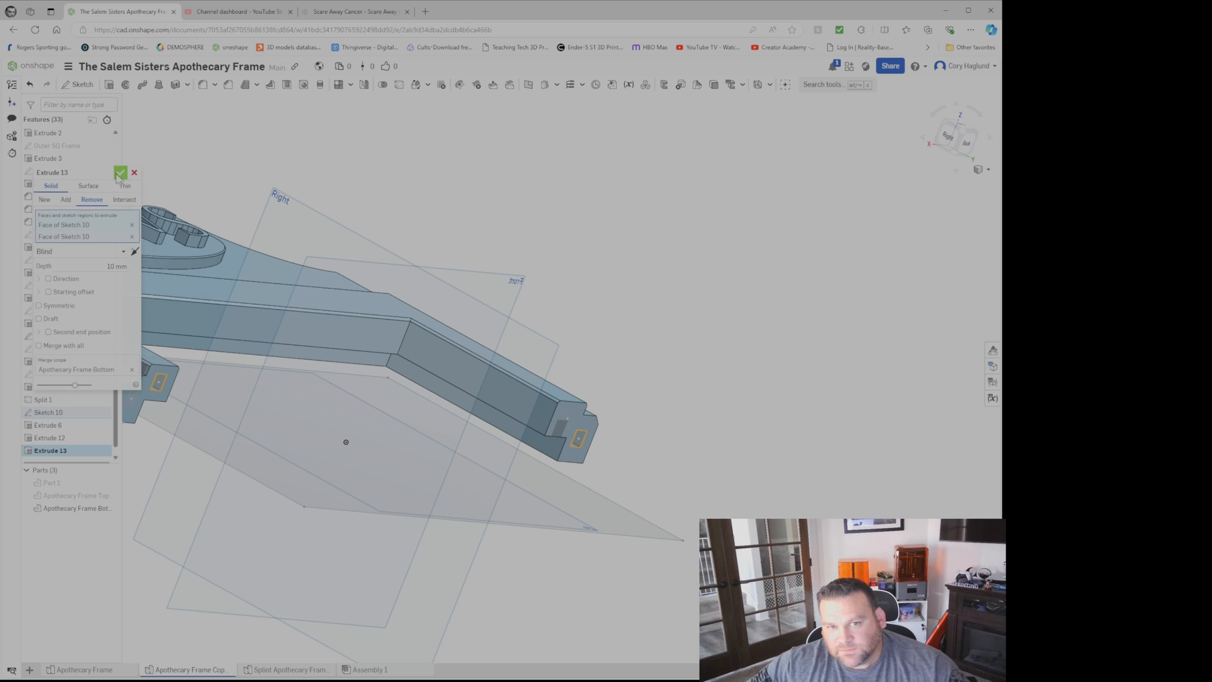
Step: Extrude the two remaining Sketch 10 squares 10 mm outward from the Apothecary Frame Bottom's cut faces as Add pegs, with the direction reversed
left_click(131, 401)
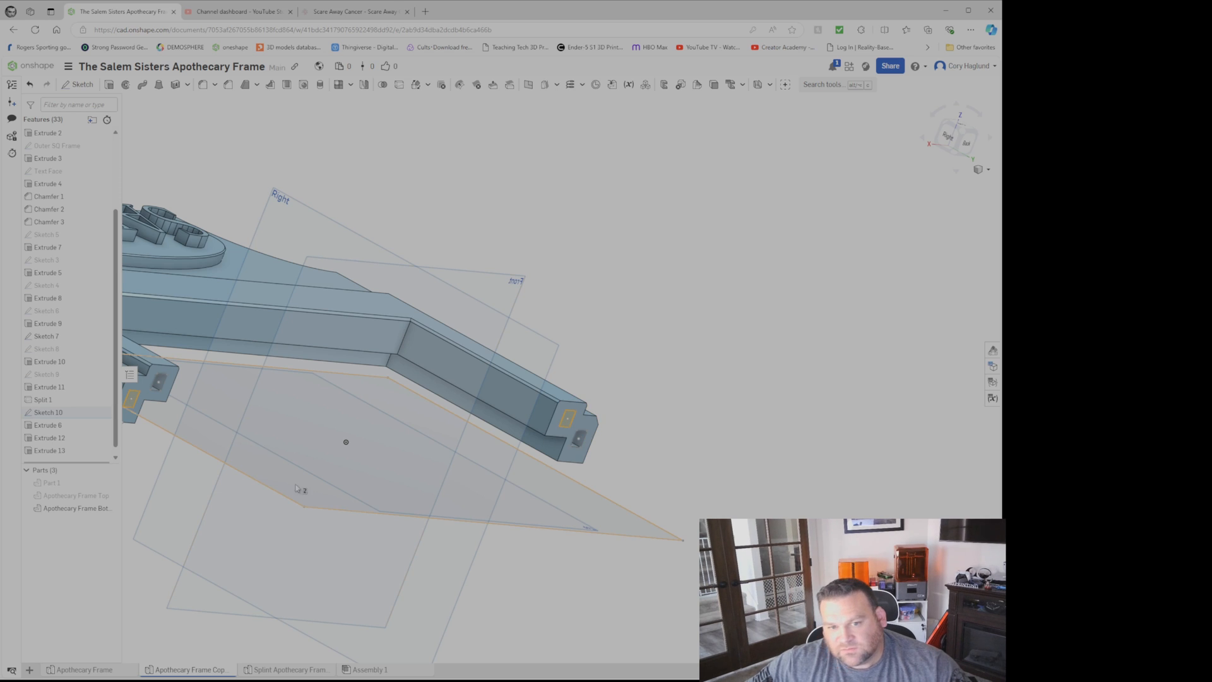
left_click(568, 428)
left_click(110, 86)
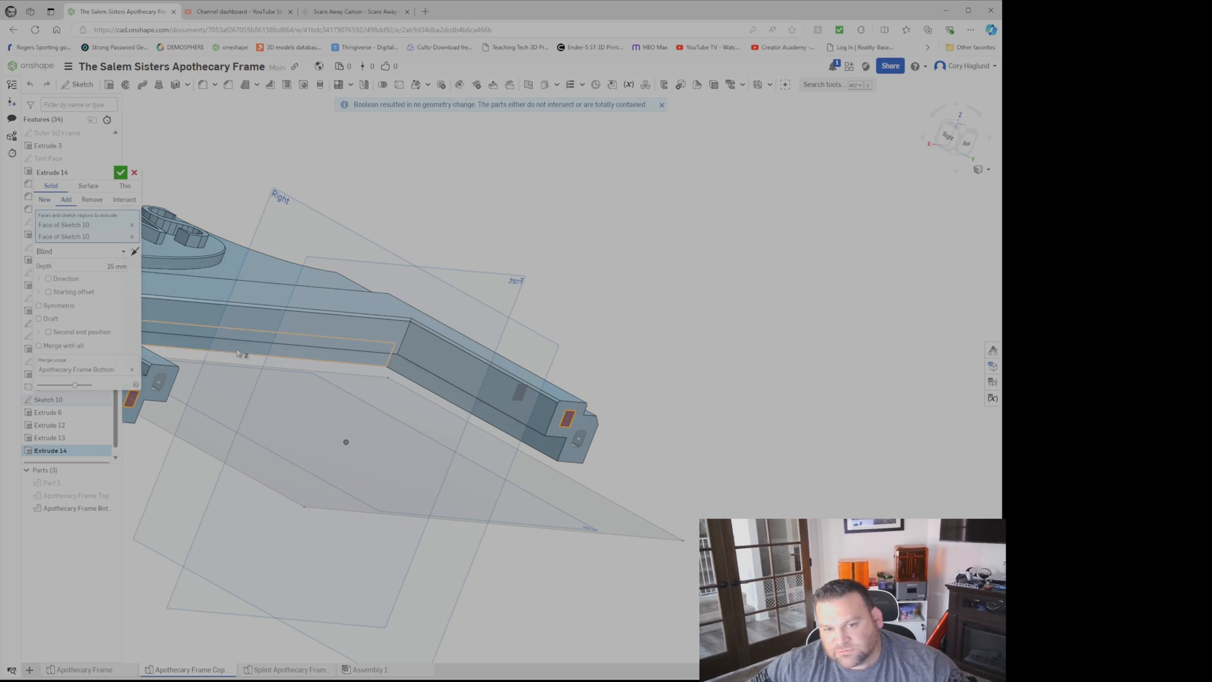
left_click(134, 252)
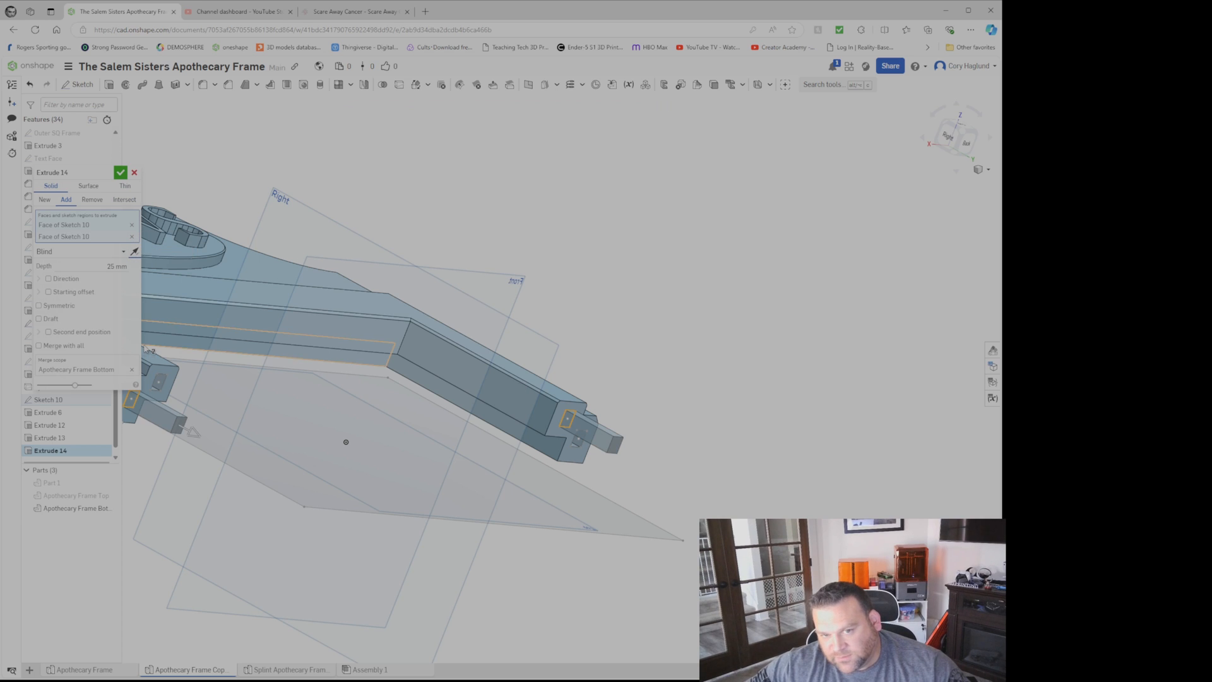
left_click(103, 267)
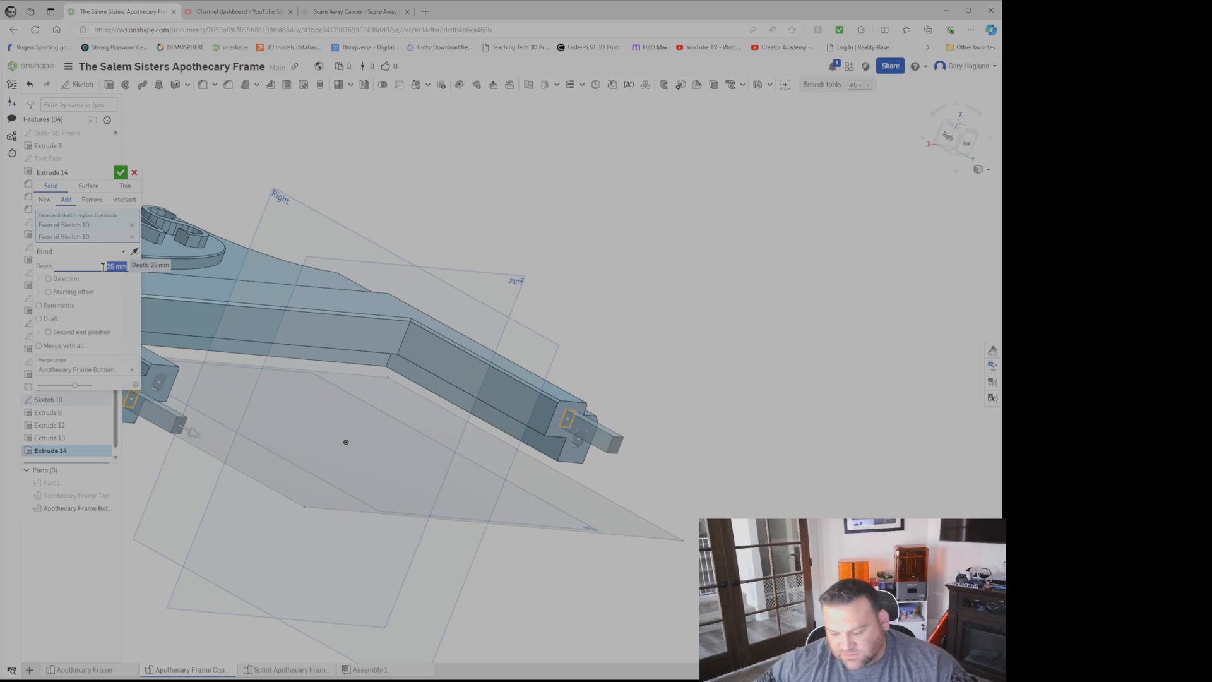
type("10")
key("Return")
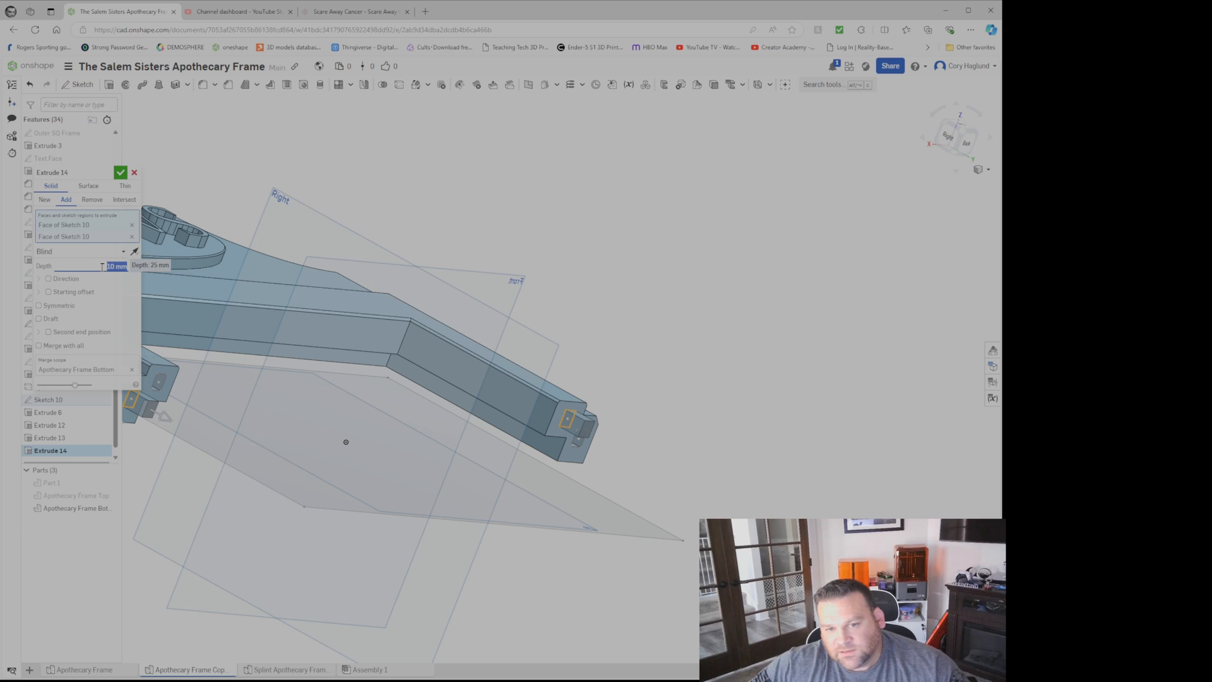
left_click(120, 174)
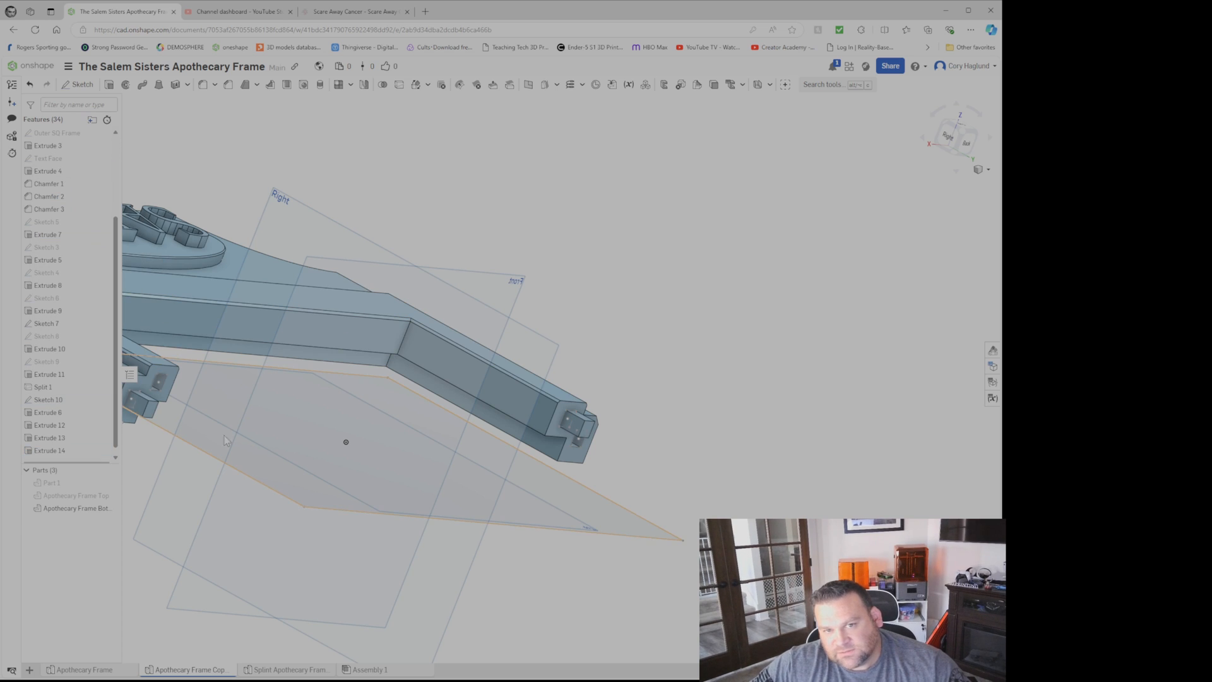
Step: Inspect the joint with both frame halves shown together and with the top half alone, and return to only the Apothecary Frame Bottom
left_click(959, 128)
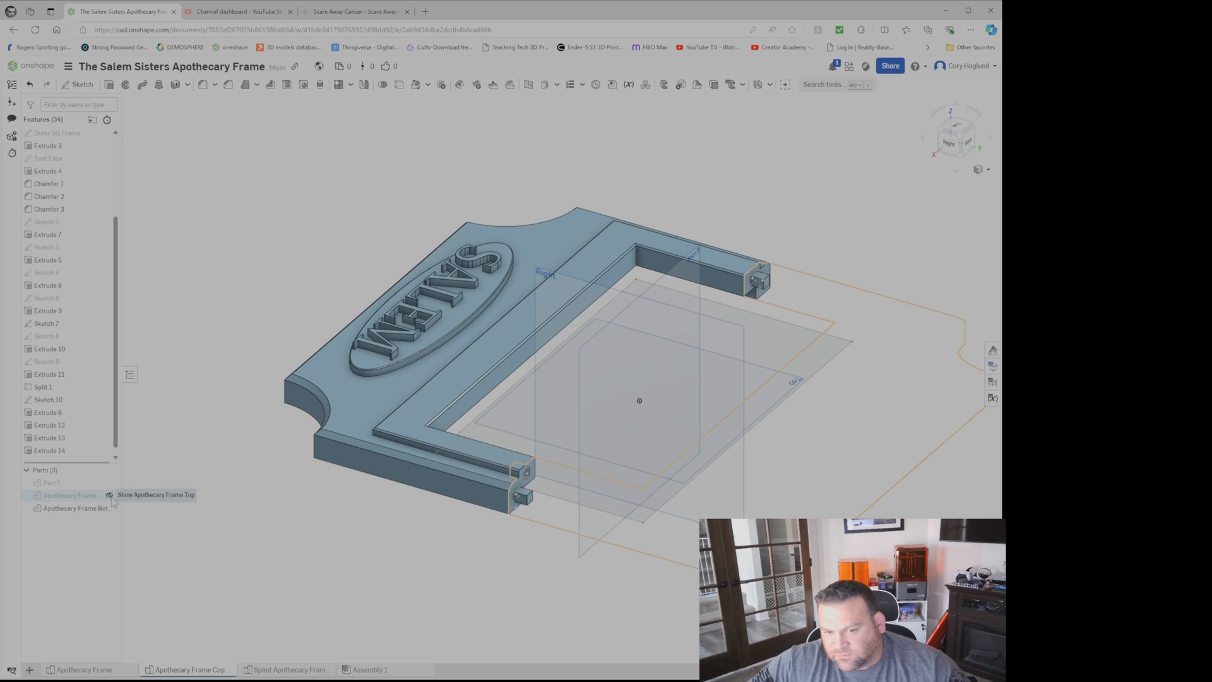
left_click(110, 497)
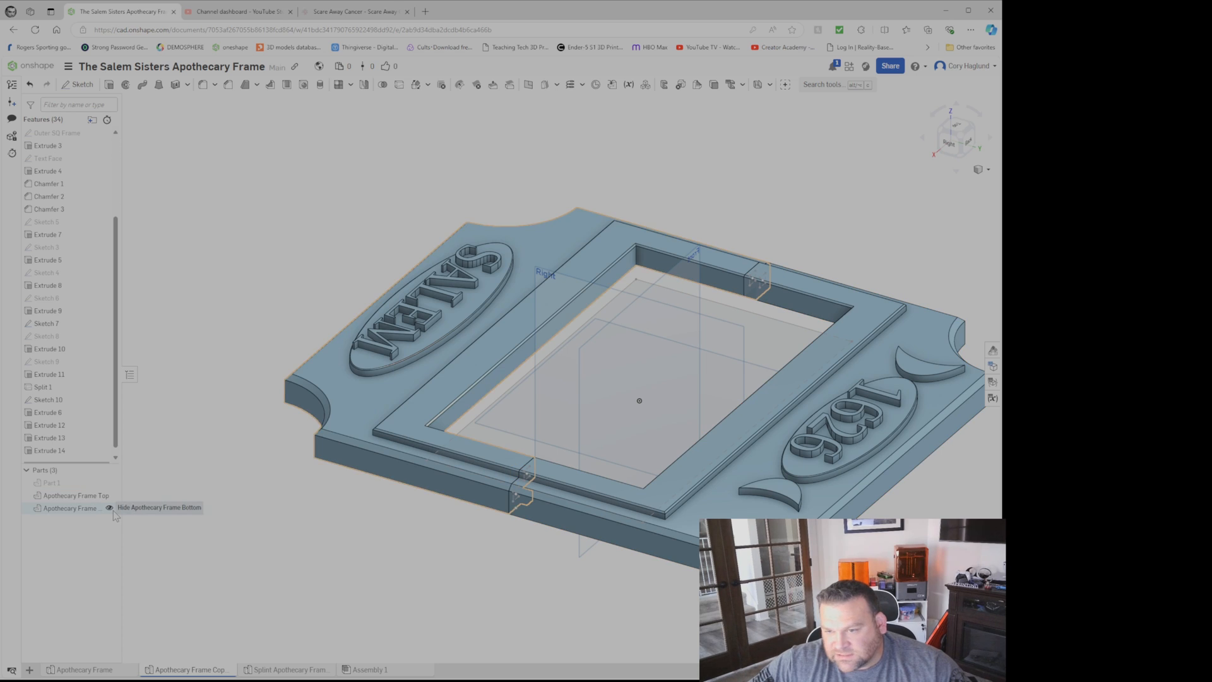
left_click(110, 509)
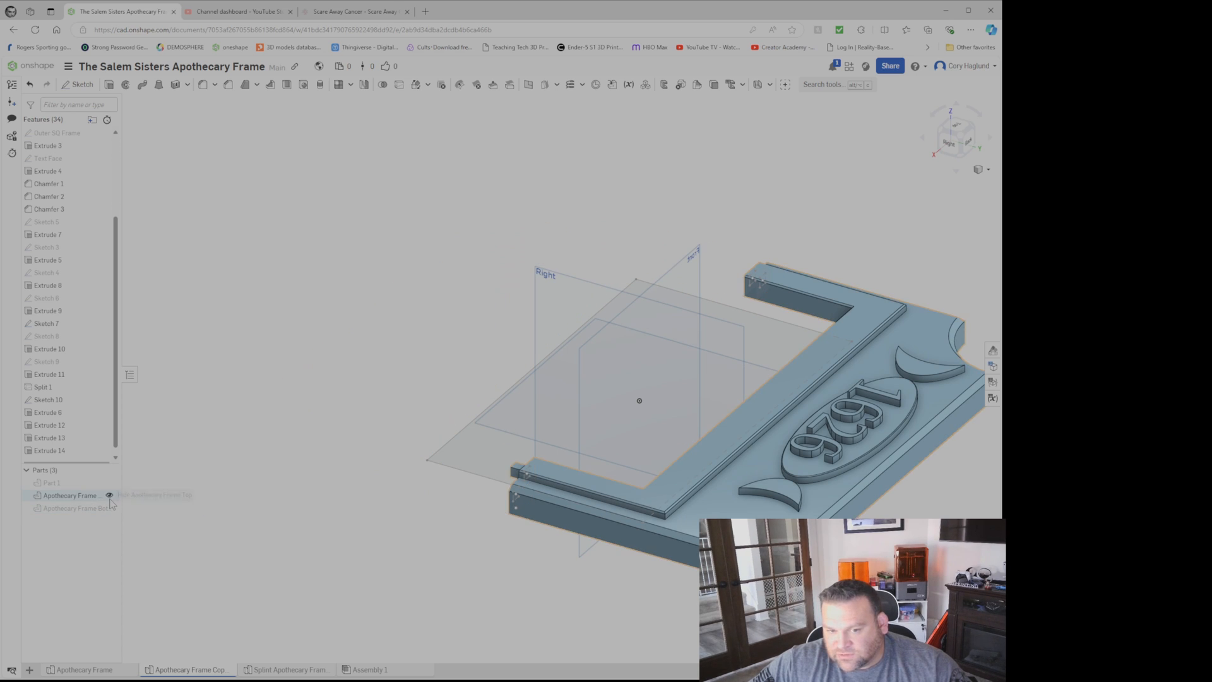
left_click(110, 497)
left_click(109, 509)
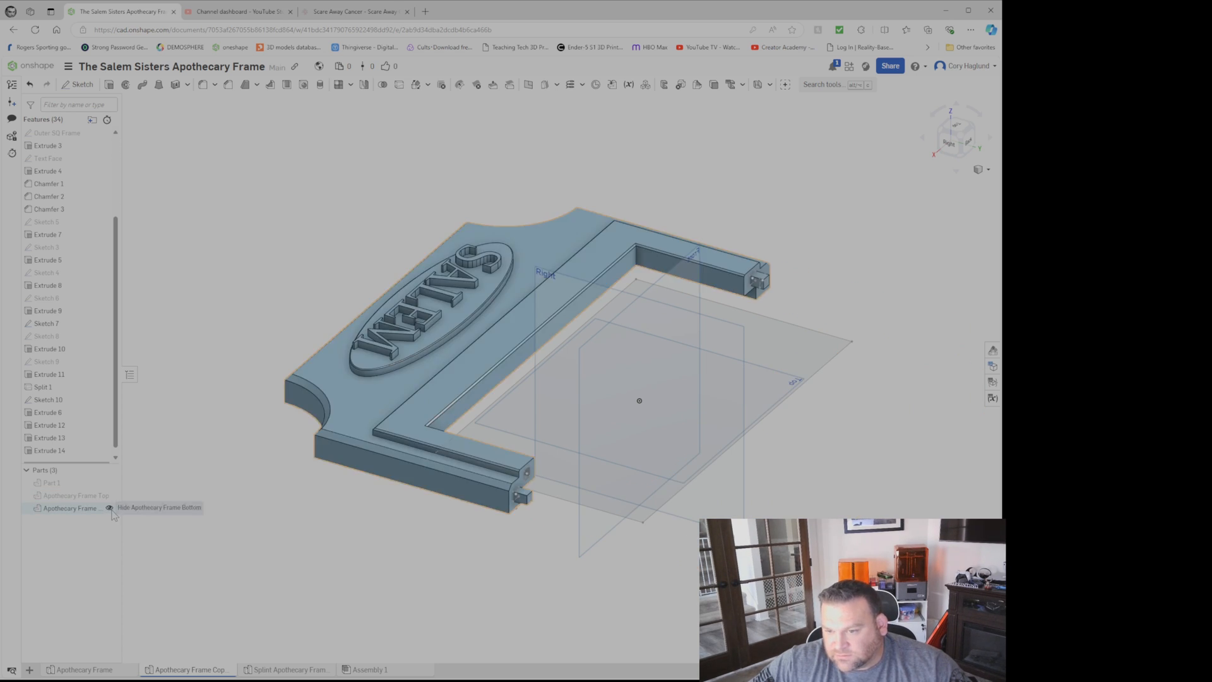